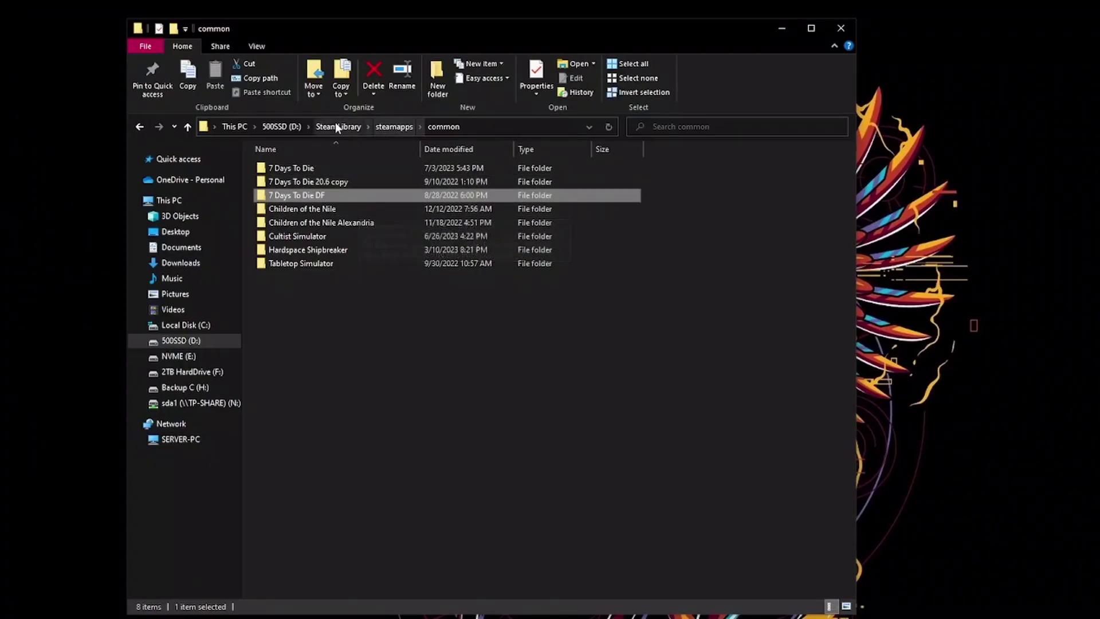
Browse the local installed files of 7 Days to Die from the Steam library via Manage.
click(344, 168)
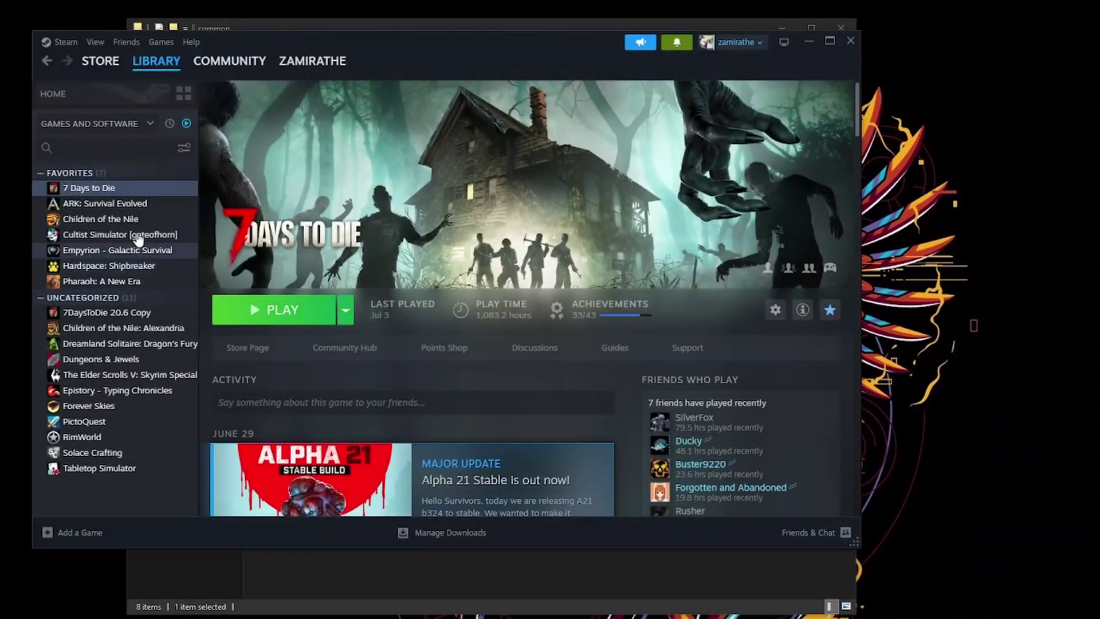
right_click(89, 189)
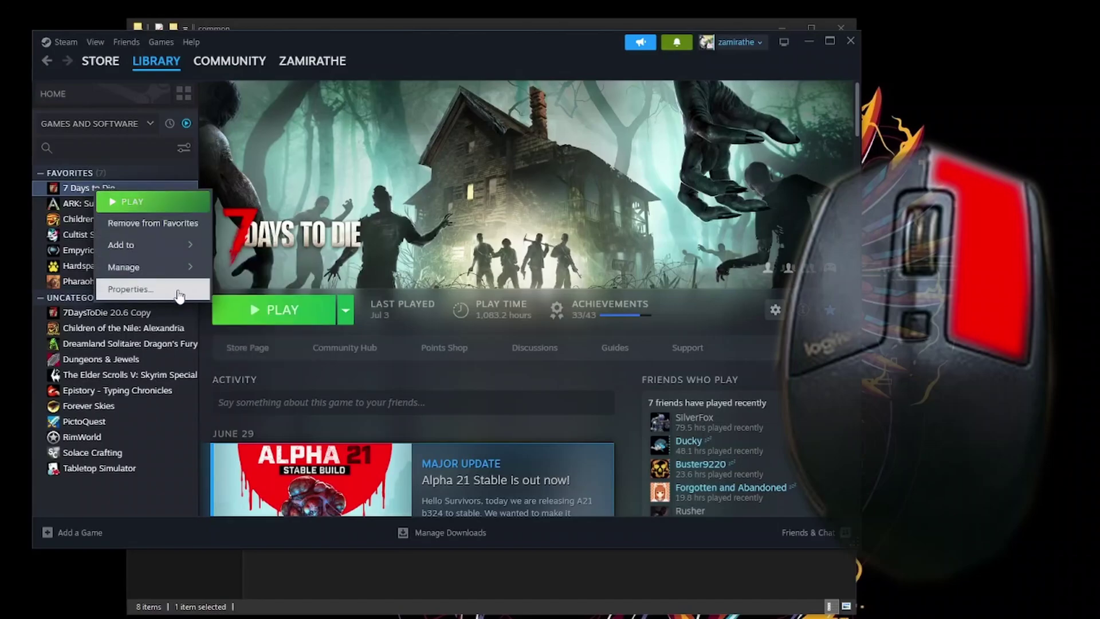
mouse_move(138, 267)
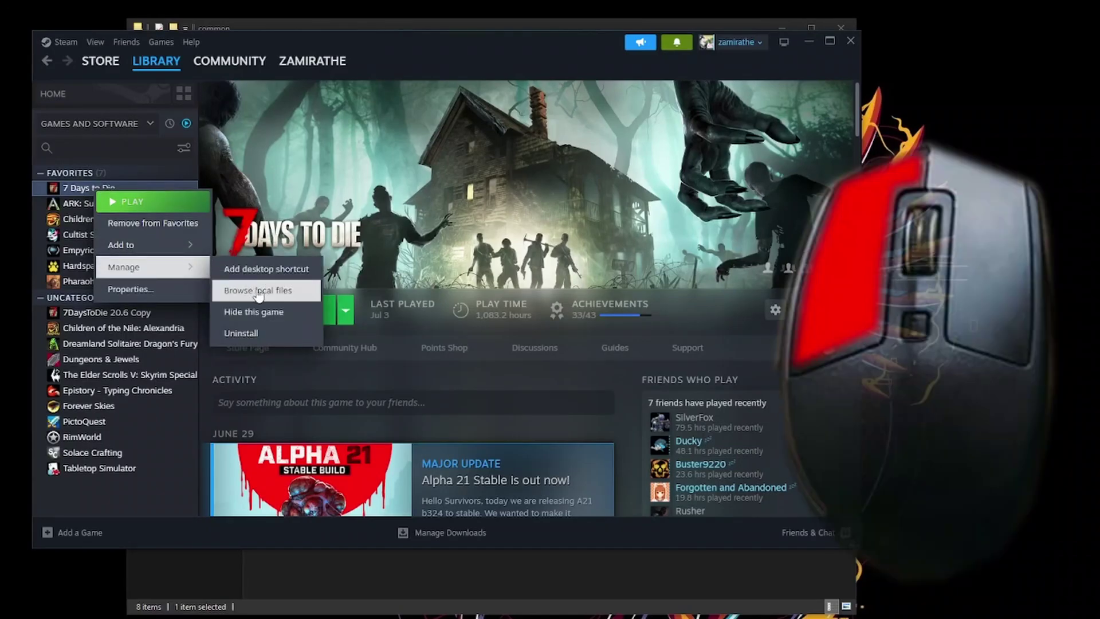
click(254, 290)
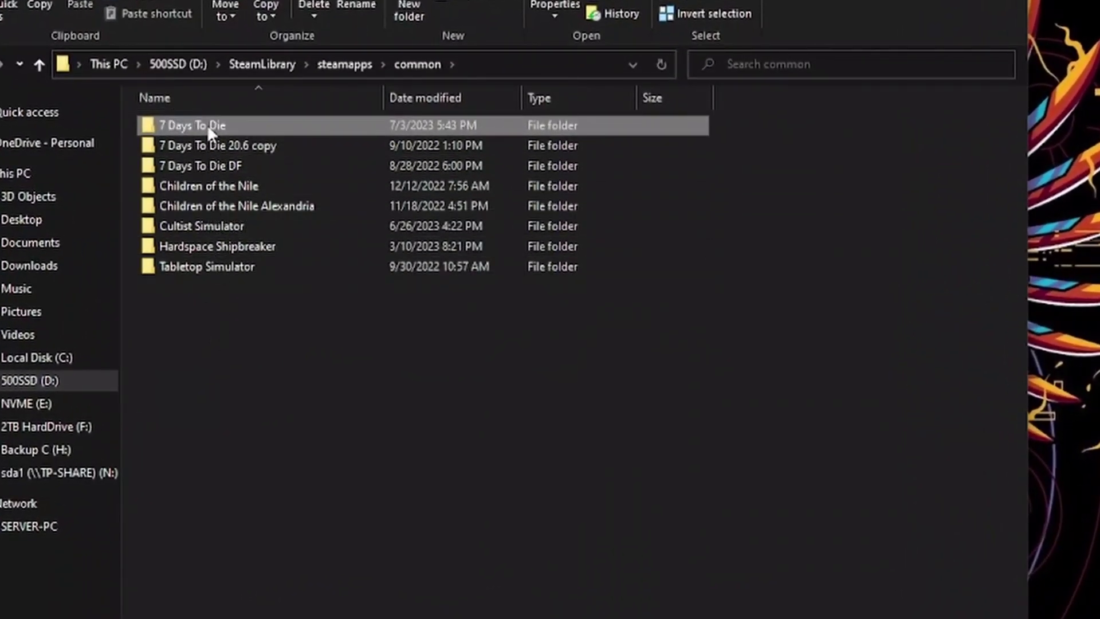
Copy the 7 Days To Die folder and paste a duplicate into the common folder.
right_click(309, 181)
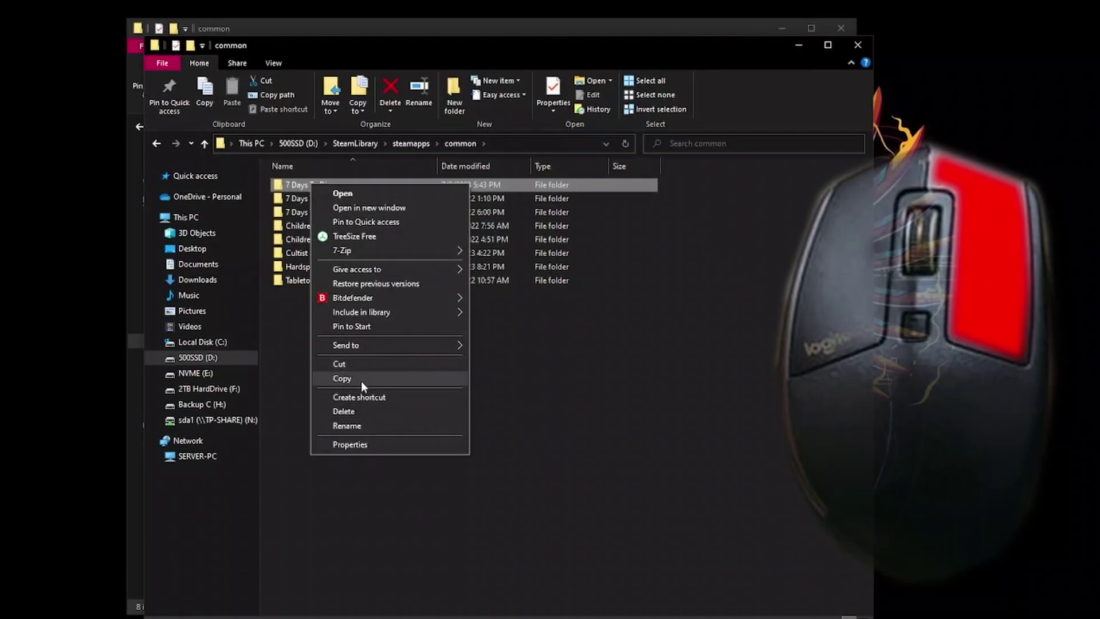
click(361, 378)
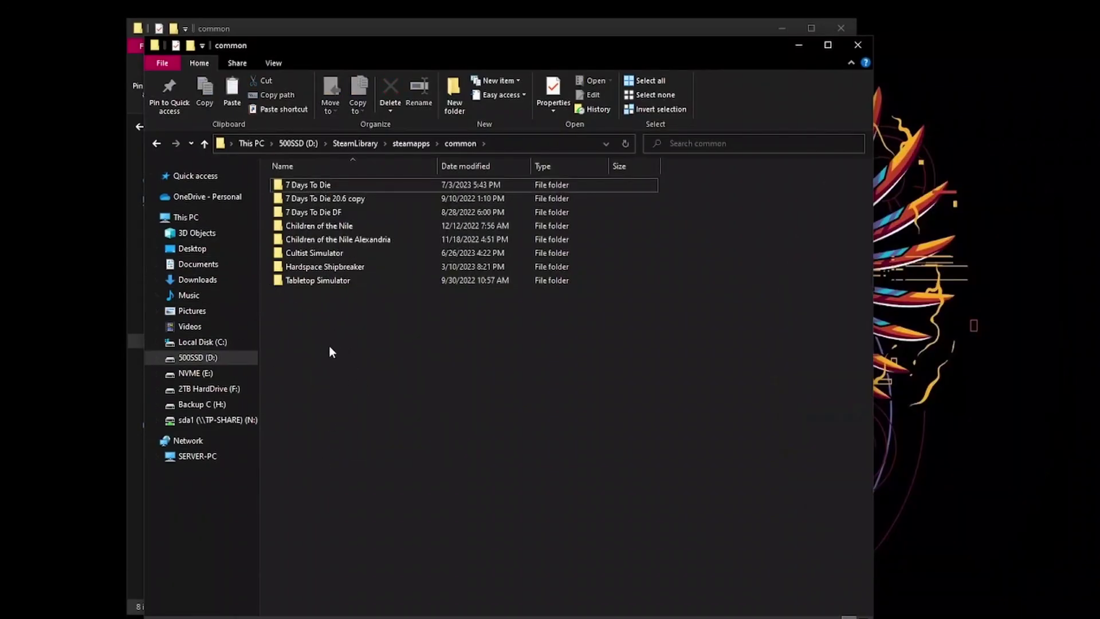
right_click(340, 330)
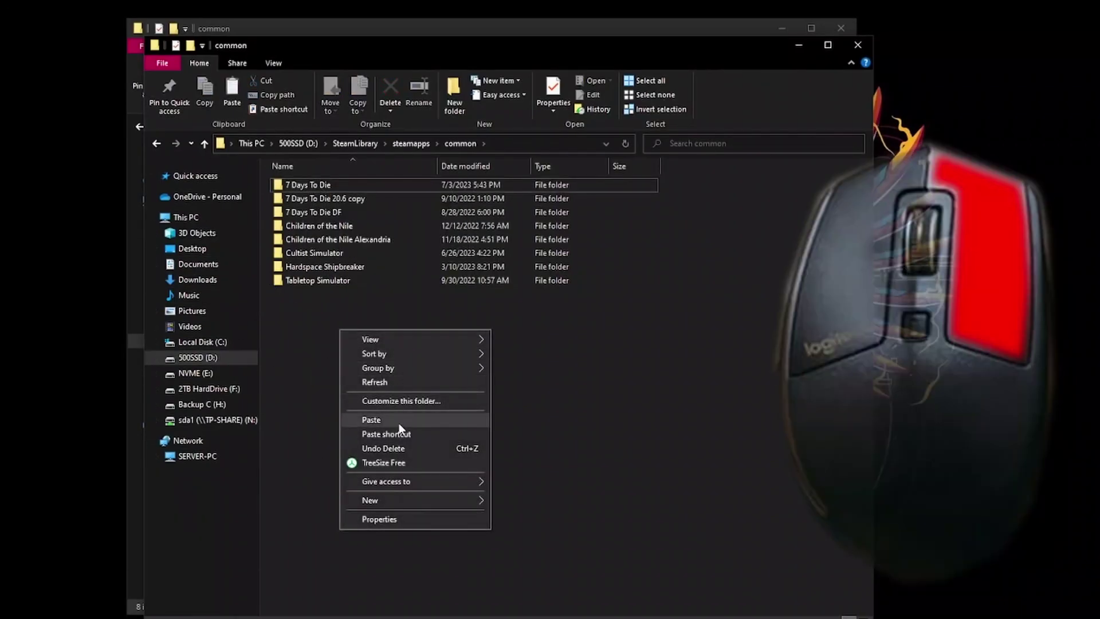
click(399, 422)
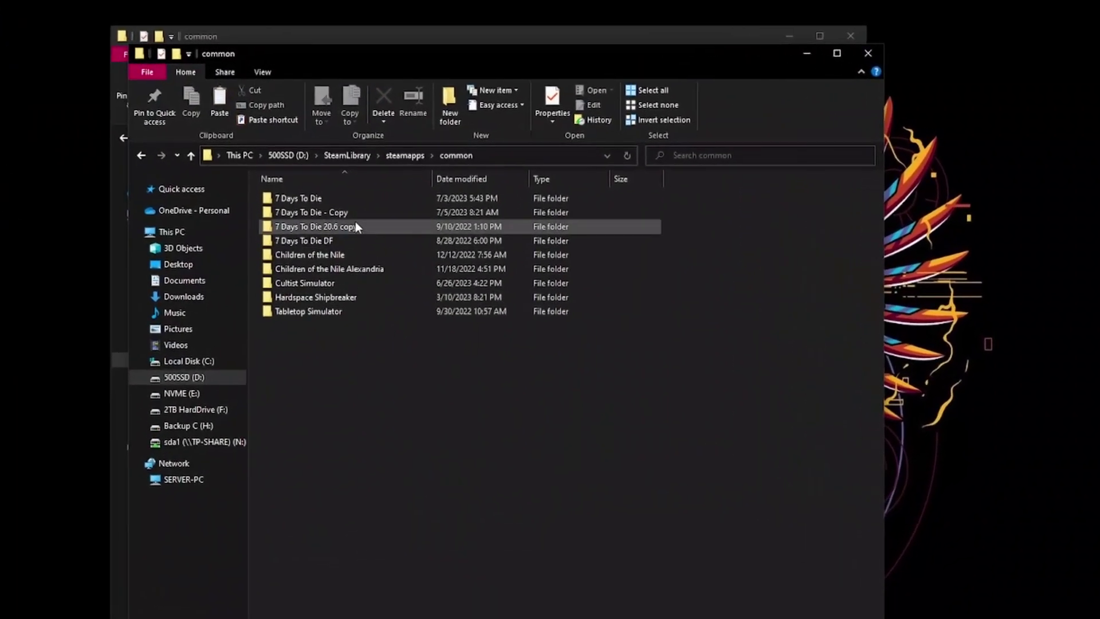
Rename the duplicate folder to '7 Days To Die 21 Copy'.
key(F2)
key(Right)
key(Left)
key(Left)
key(Left)
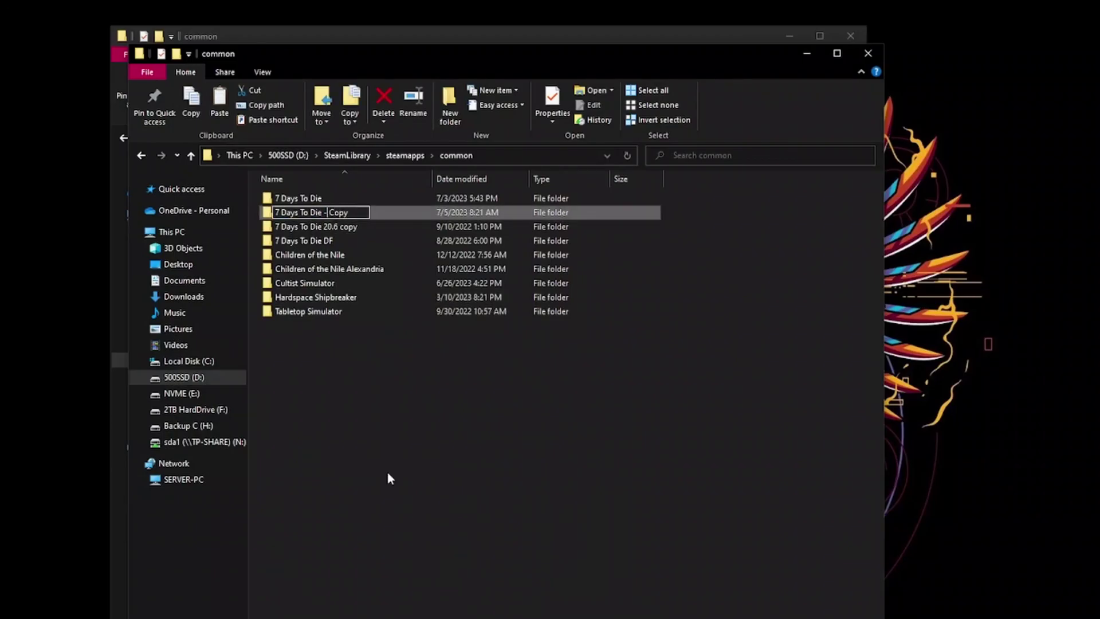
key(BackSpace)
text(21)
key(Return)
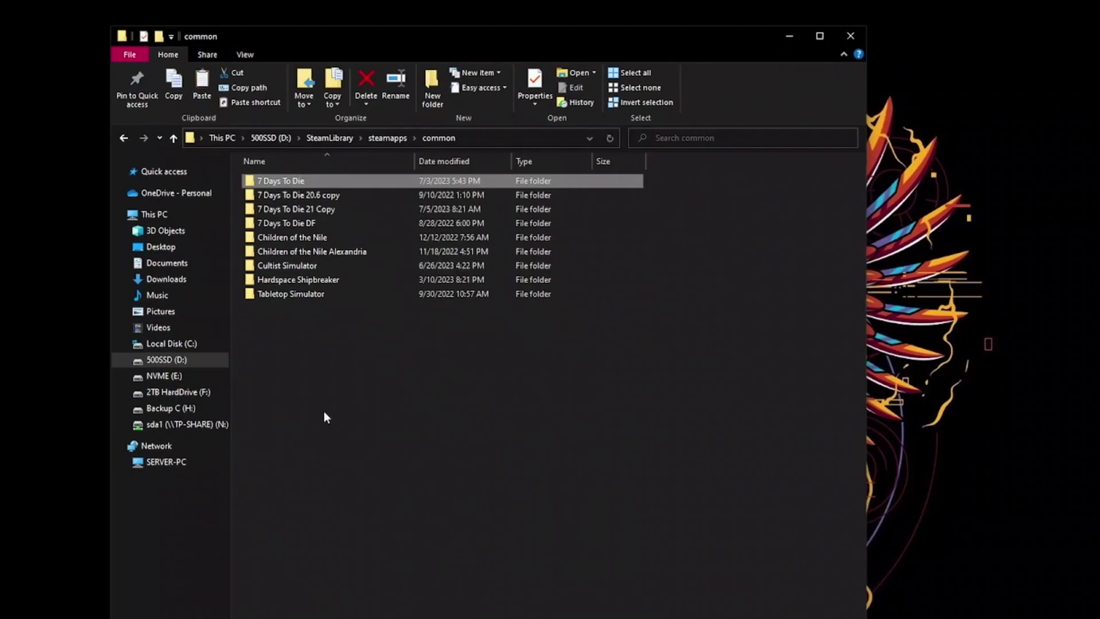
click(324, 412)
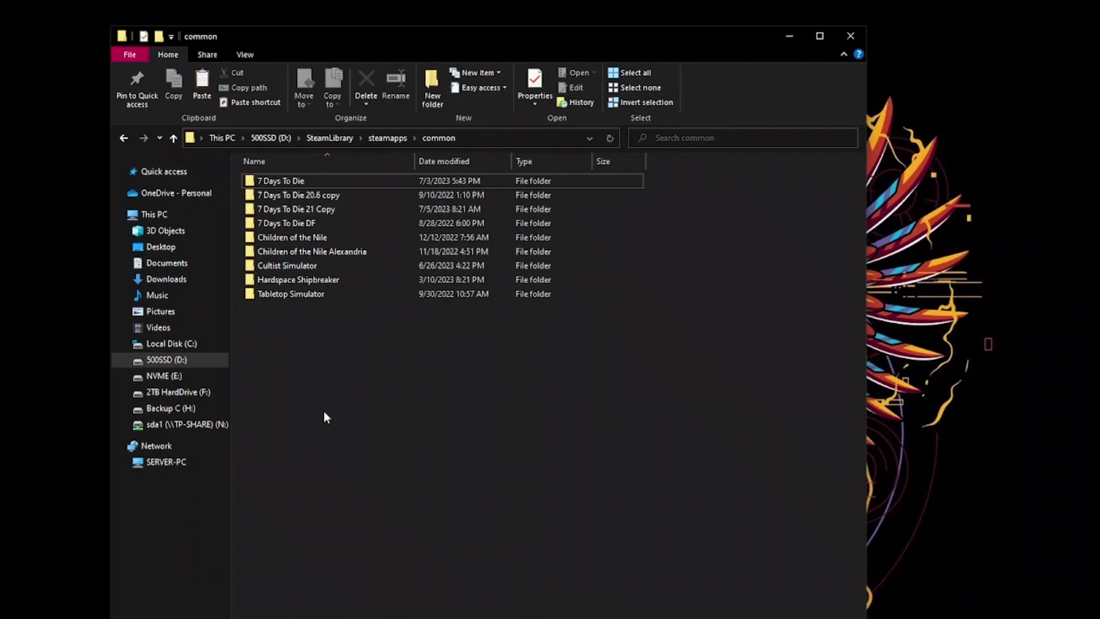
Navigate to %appdata% and enter the 7DaysToDie folder under AppData Roaming.
click(485, 139)
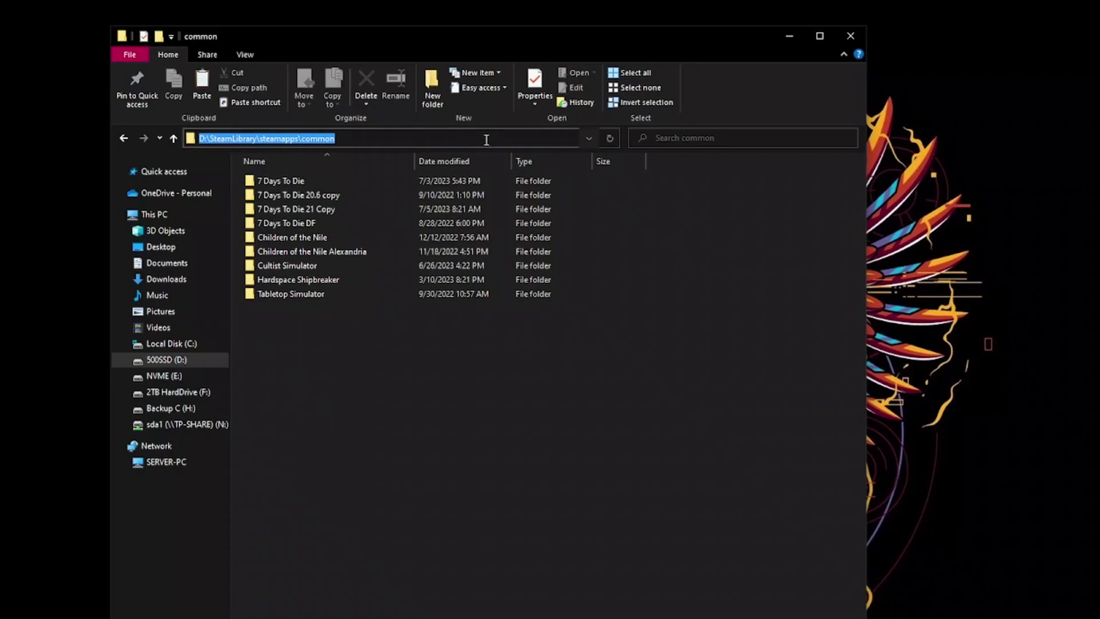
text(%)
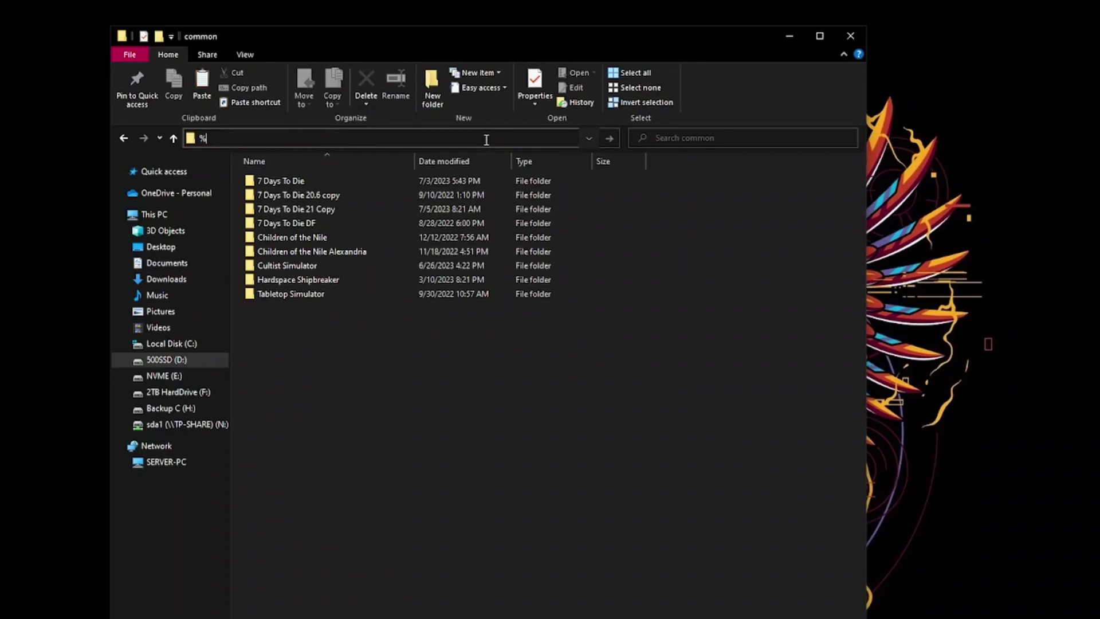
text(appd)
key(BackSpace)
key(BackSpace)
key(BackSpace)
key(BackSpace)
text(appdata%)
key(Return)
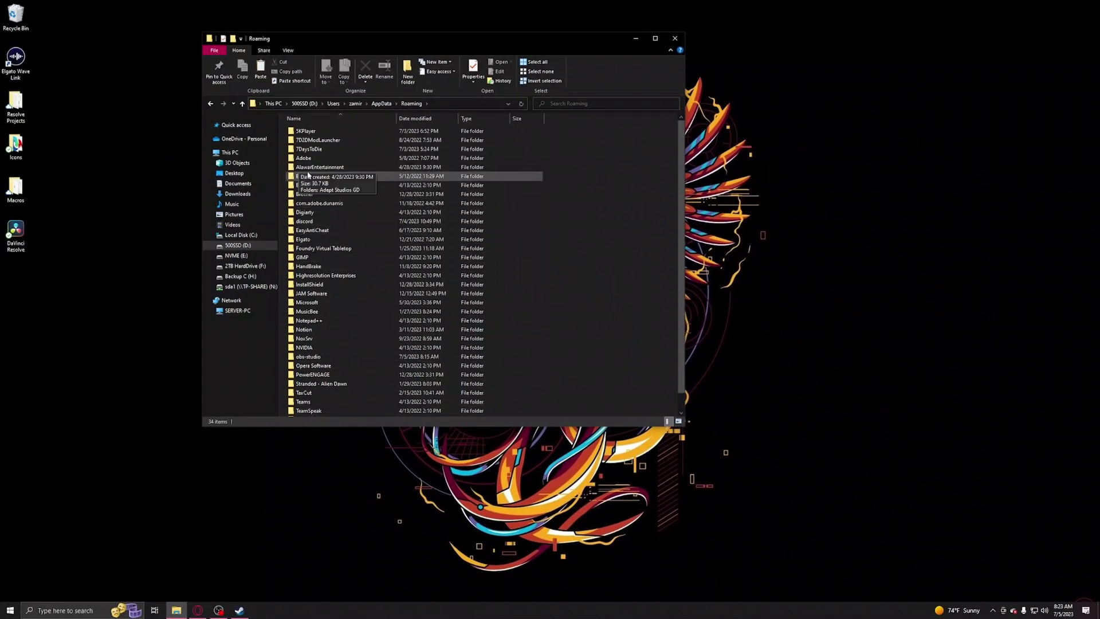
double_click(327, 151)
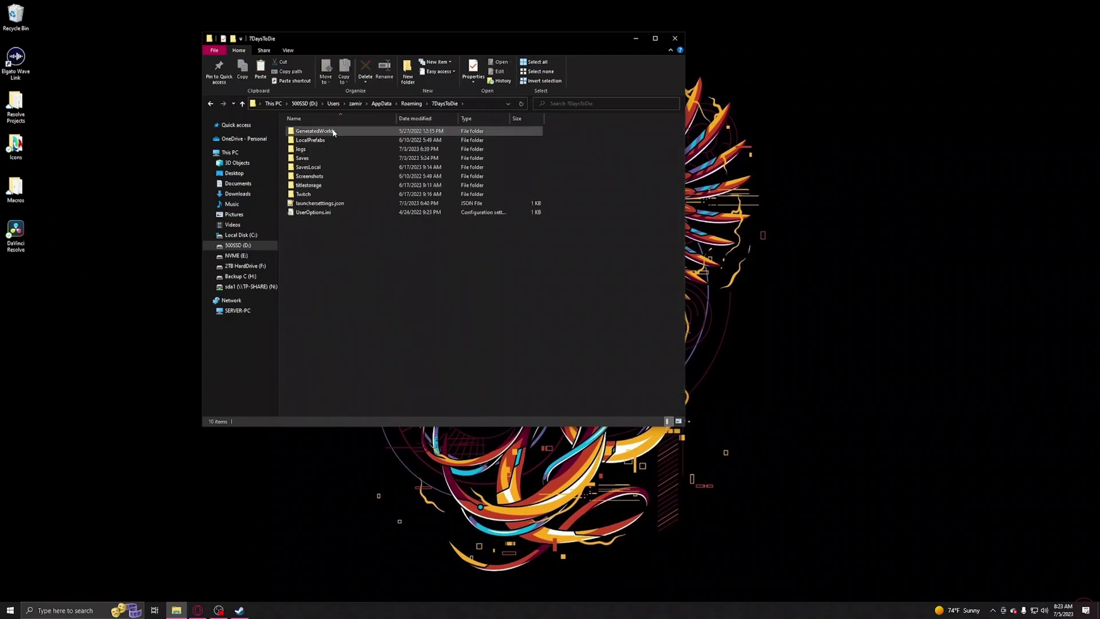
click(330, 158)
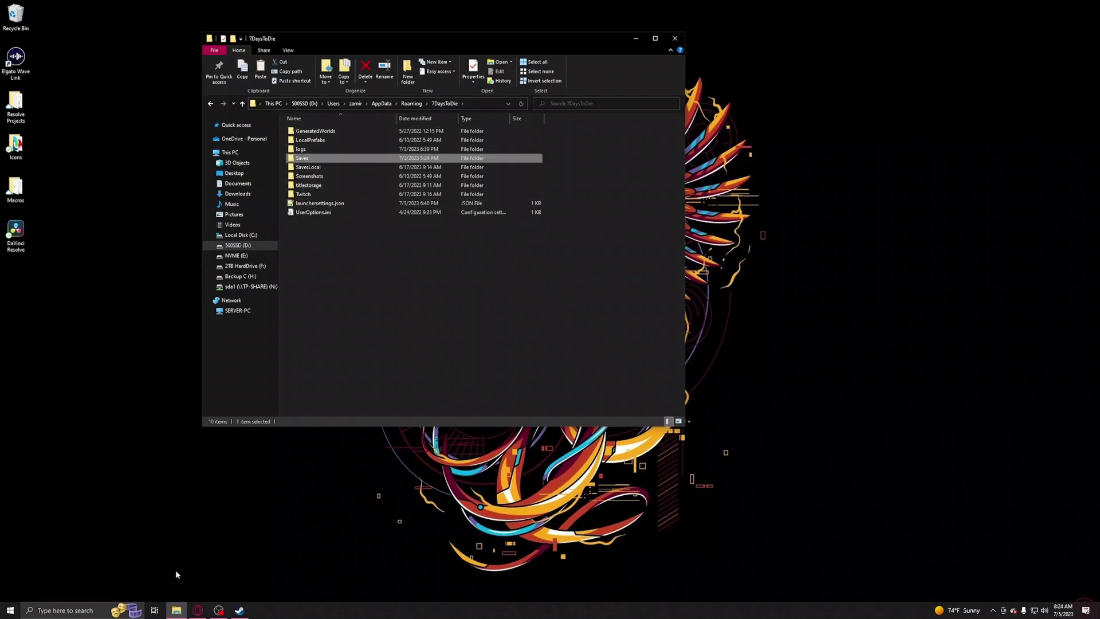
Arrange a second Explorer window beside the first and browse to D:\7DTDGD.
right_click(177, 611)
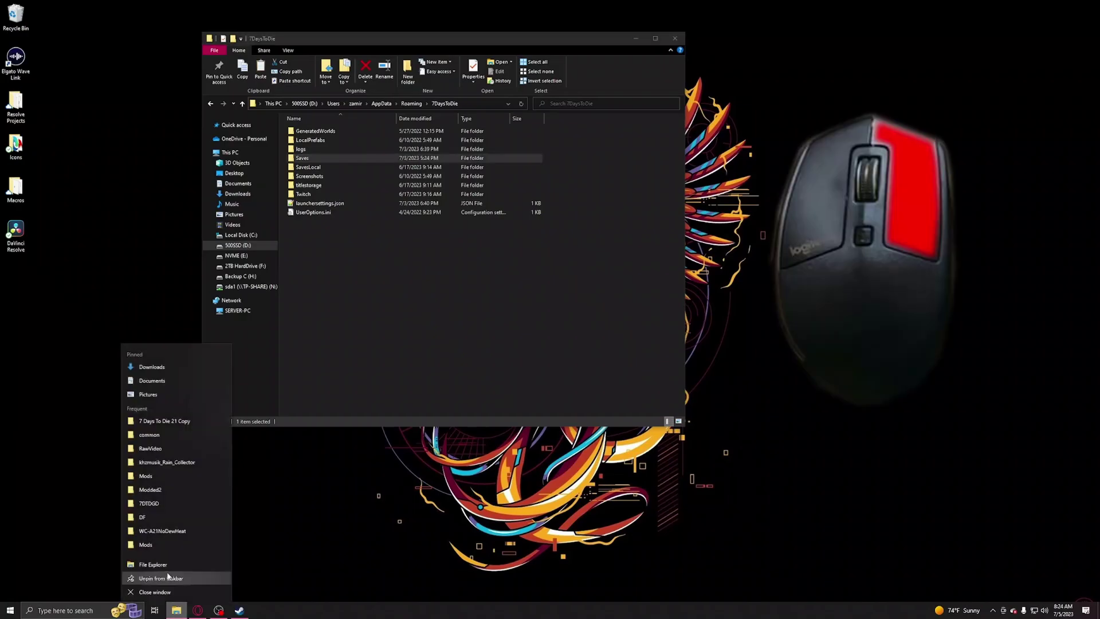
click(168, 572)
drag(485, 41, 414, 38)
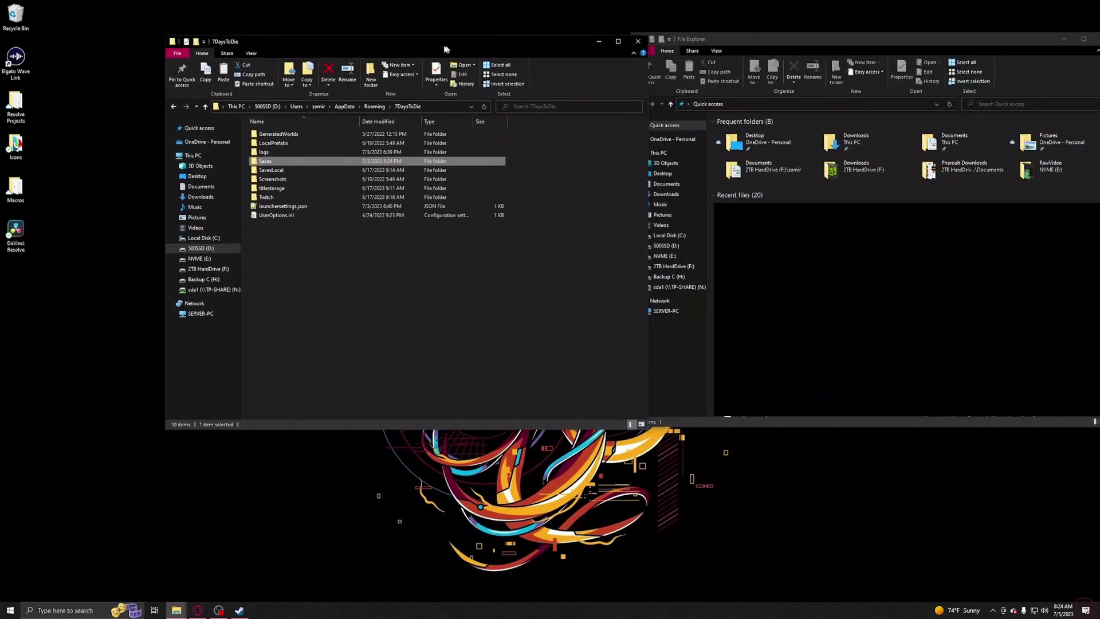
drag(858, 63, 714, 52)
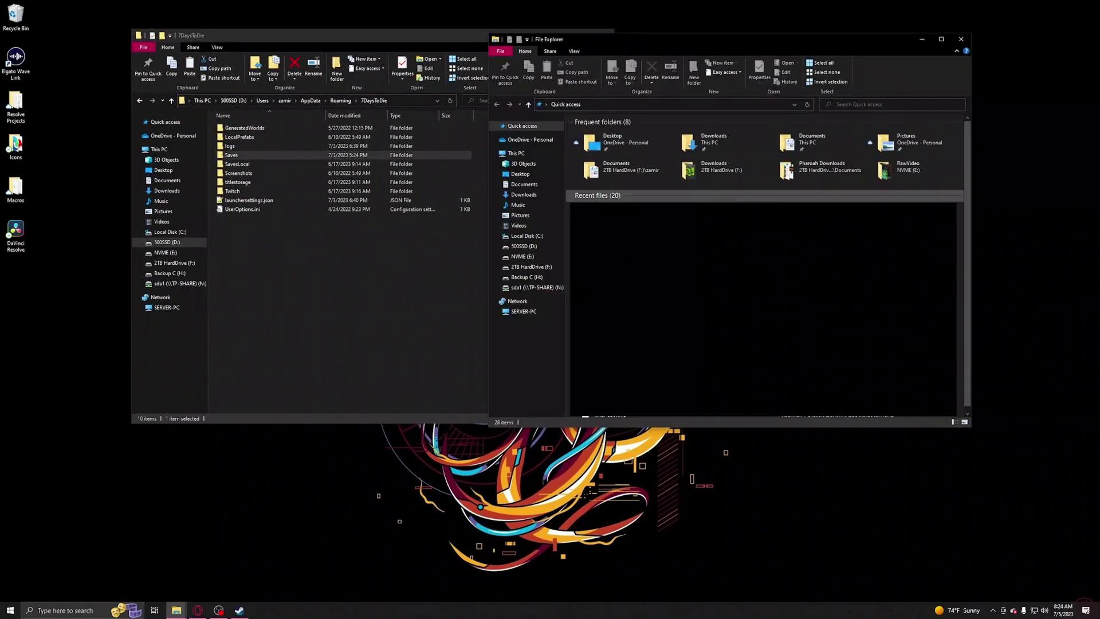
click(525, 245)
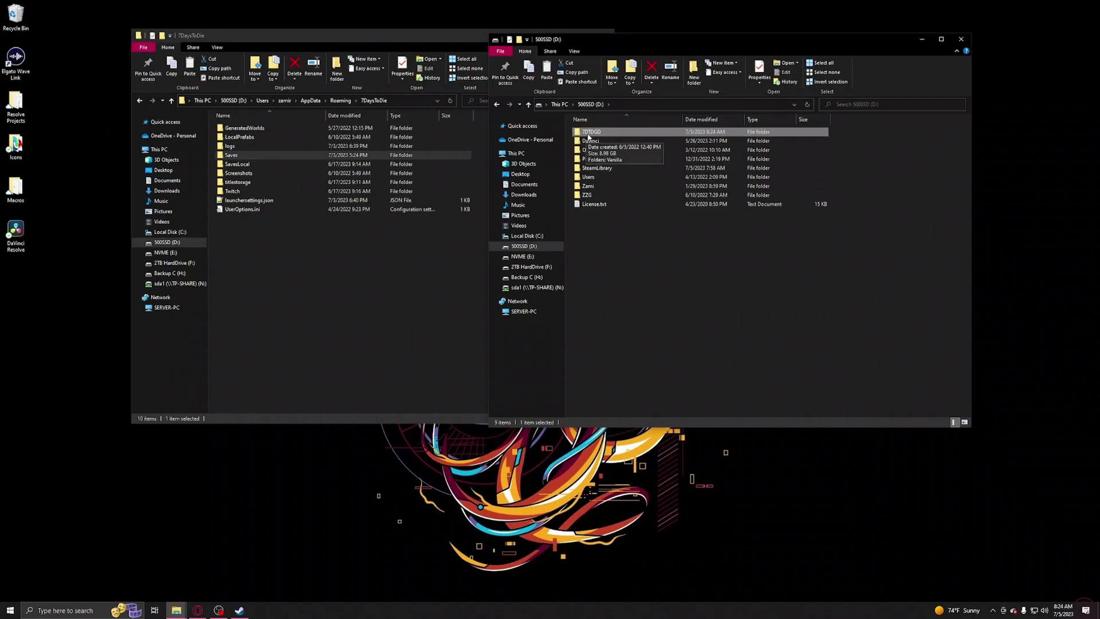
double_click(605, 134)
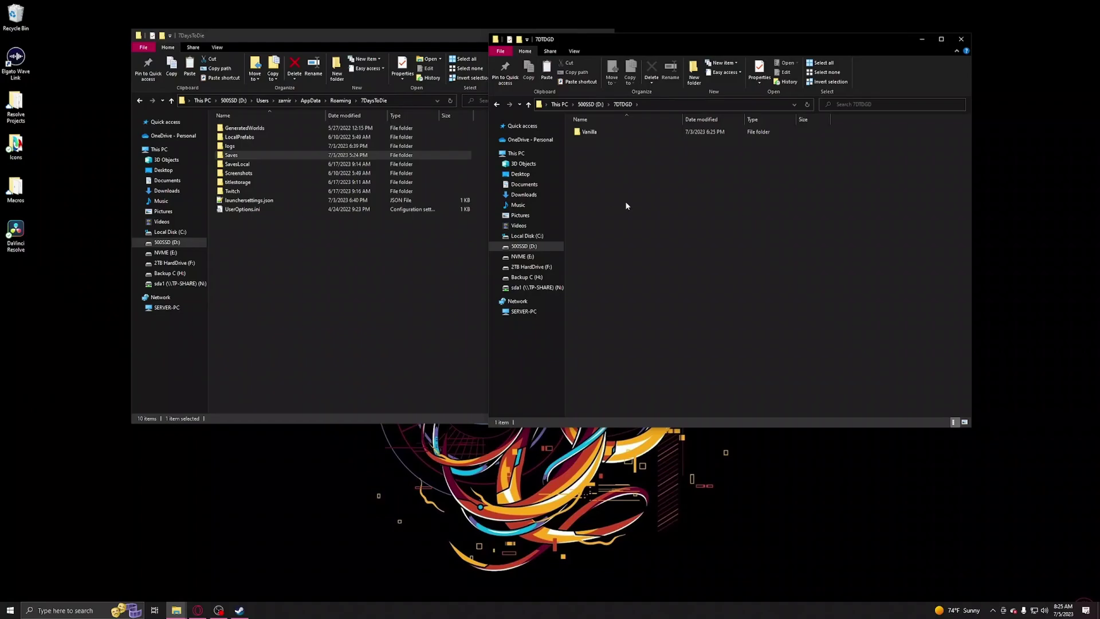
Create a new folder named Modded beside Vanilla in 7DTDGD.
right_click(602, 160)
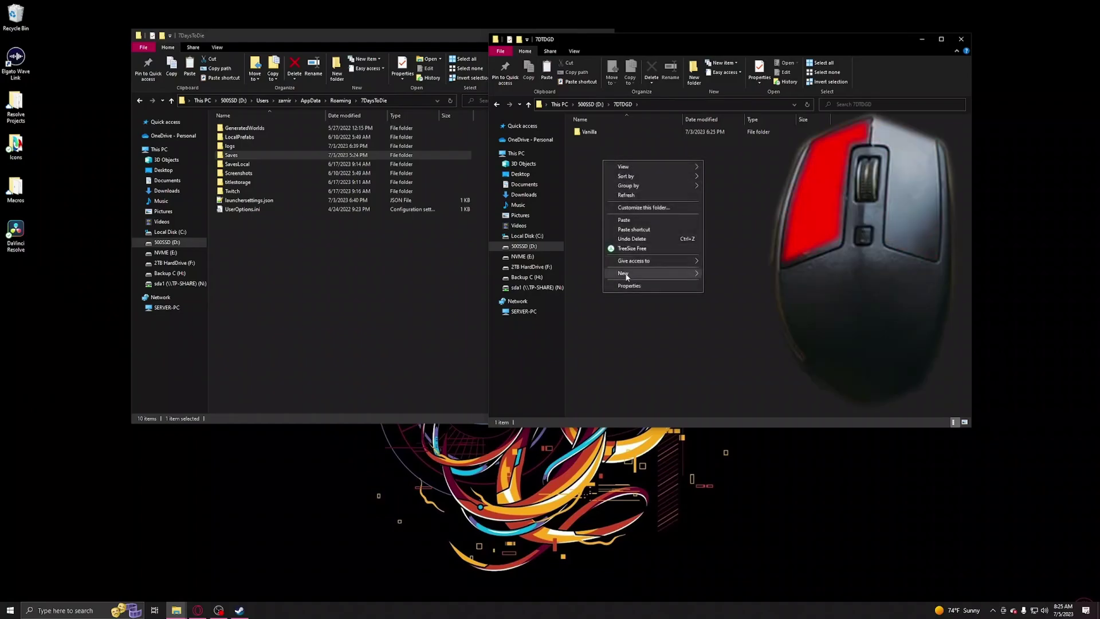
mouse_move(625, 274)
click(720, 275)
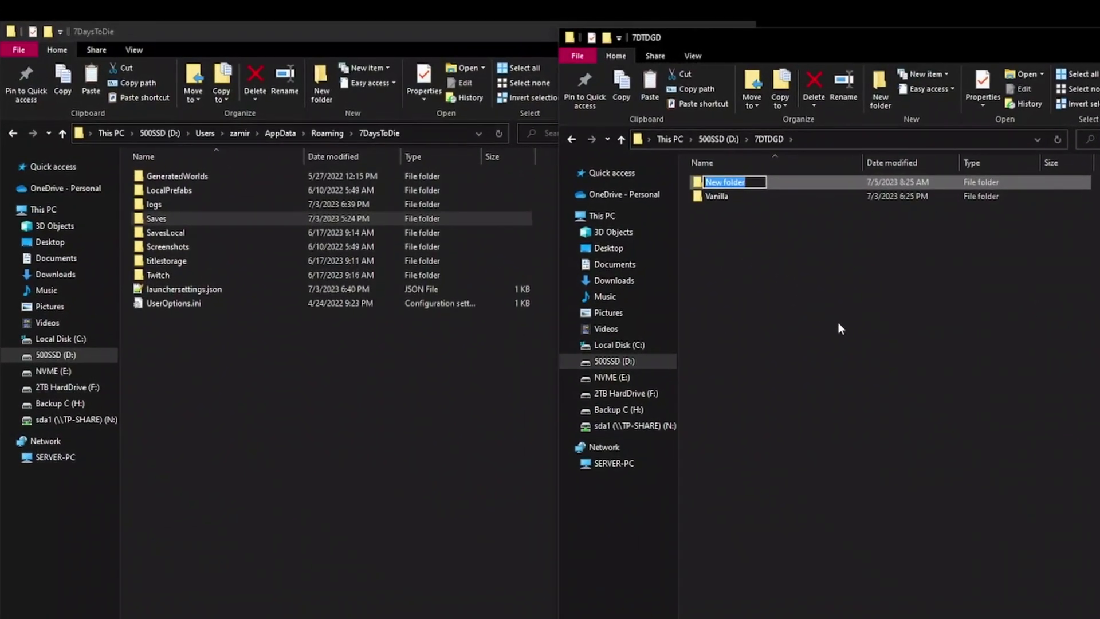
text(Modded)
key(Return)
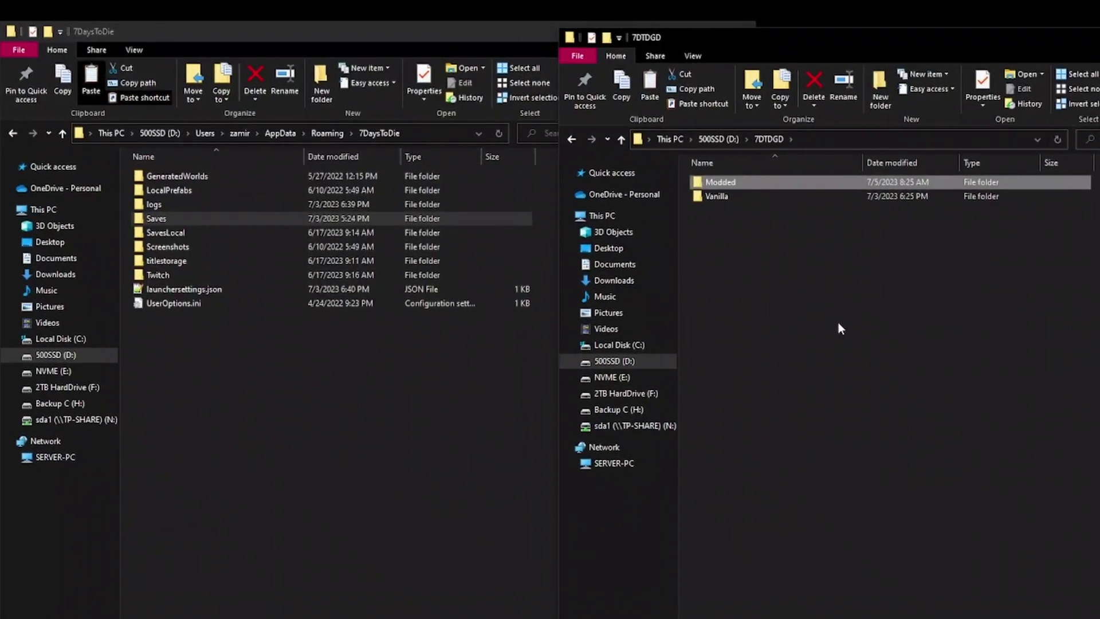
click(800, 355)
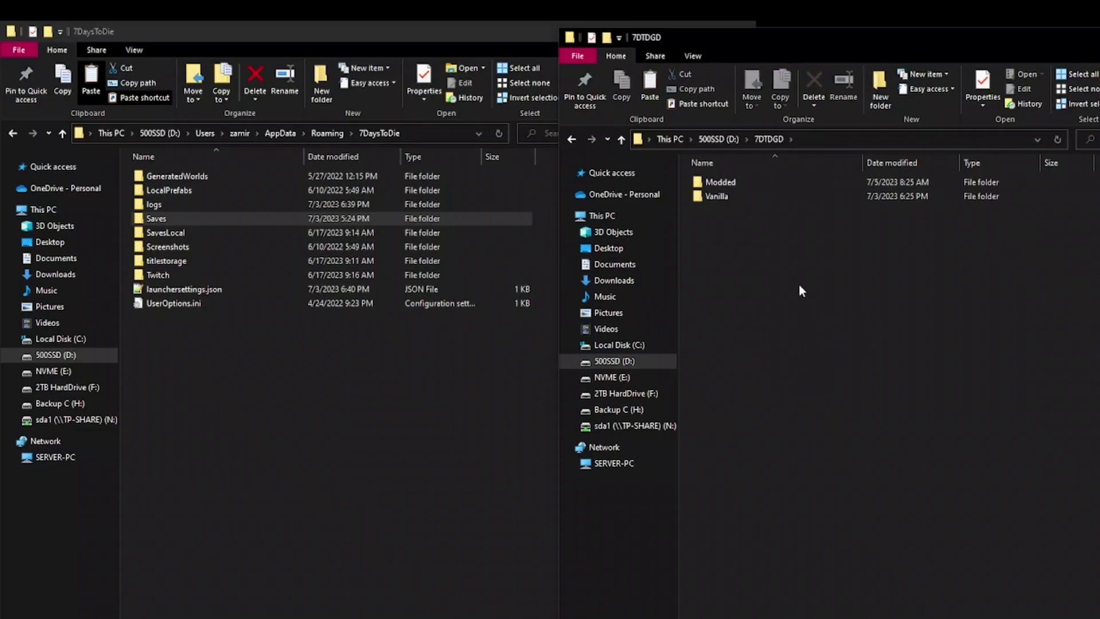
Ctrl-drag launchersettings.json and UserOptions.ini from 7DaysToDie into the empty Modded folder as copies.
double_click(766, 187)
click(602, 181)
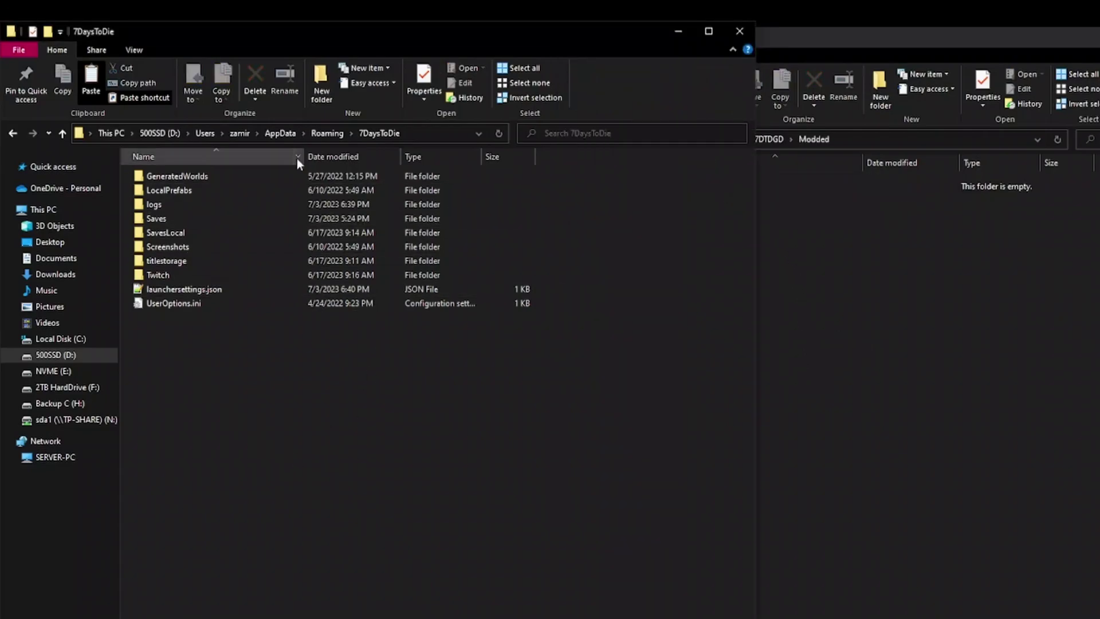
click(156, 292)
shift+click(194, 303)
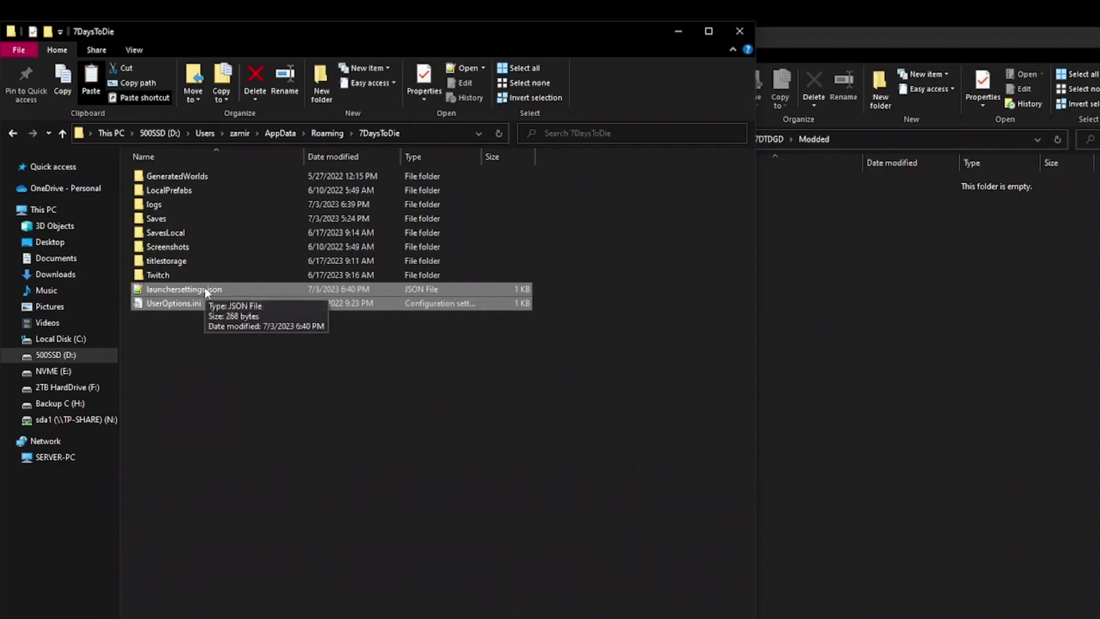
mouse_move(205, 289)
mouse_down()
mouse_move(311, 338)
mouse_move(1035, 416)
mouse_up()
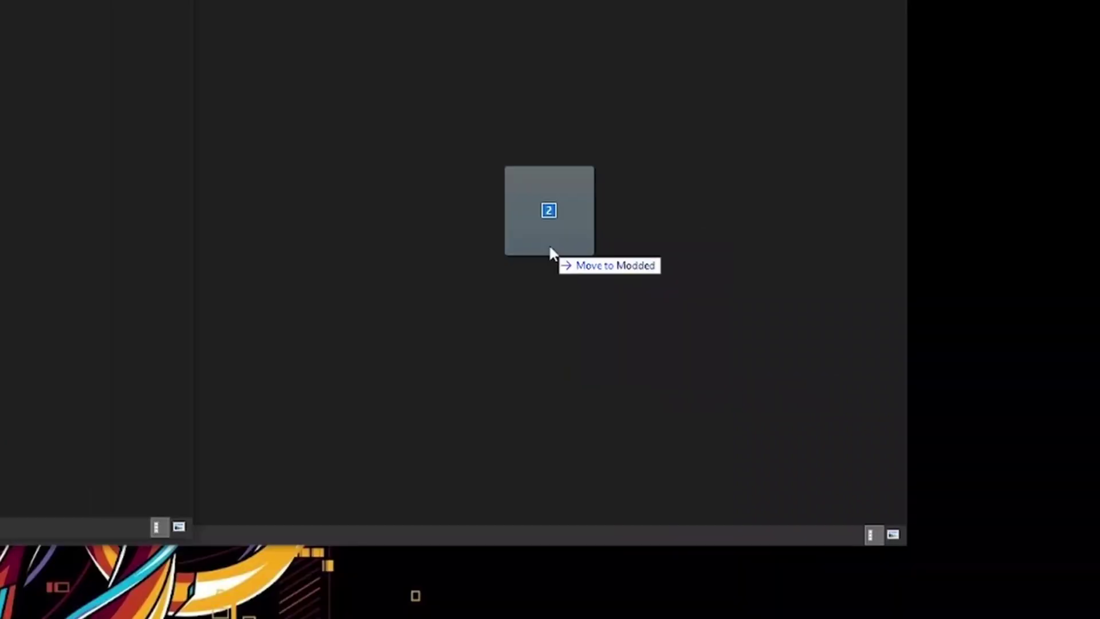
drag(656, 366, 550, 249)
drag(250, 204, 763, 256)
key(ctrl)
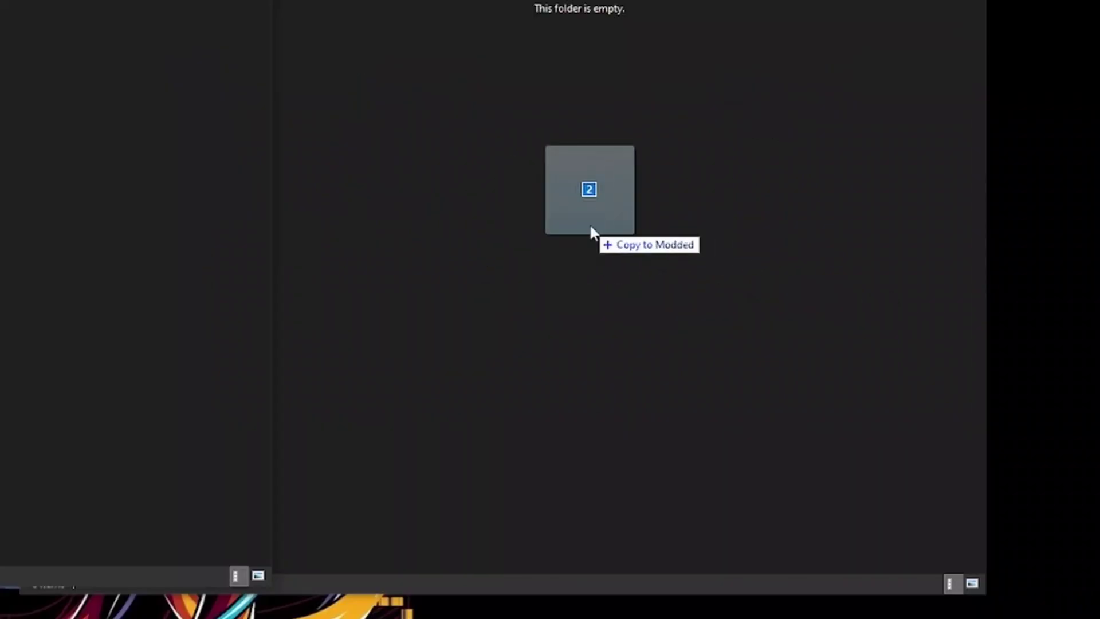
drag(568, 247, 589, 223)
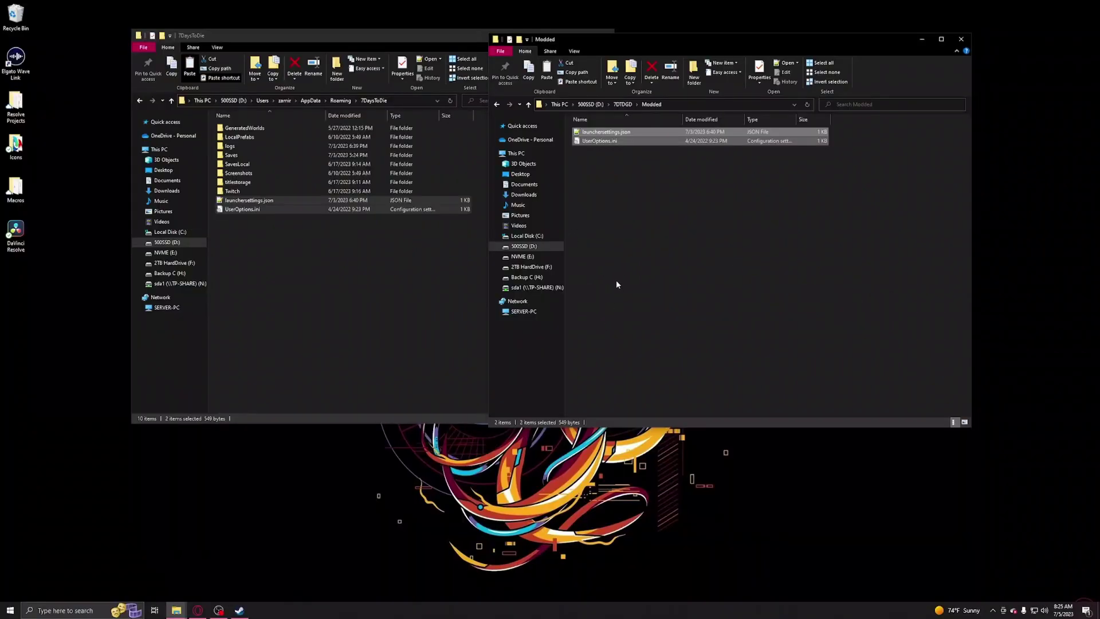
Create a Saves folder inside Modded and enter it.
click(626, 259)
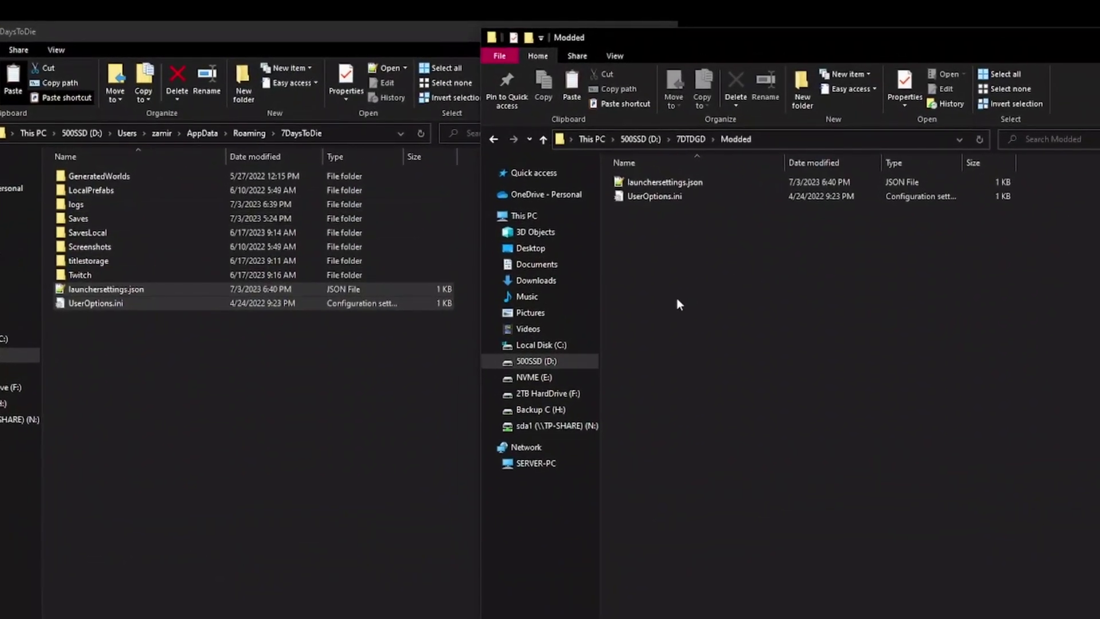
right_click(664, 269)
mouse_move(695, 446)
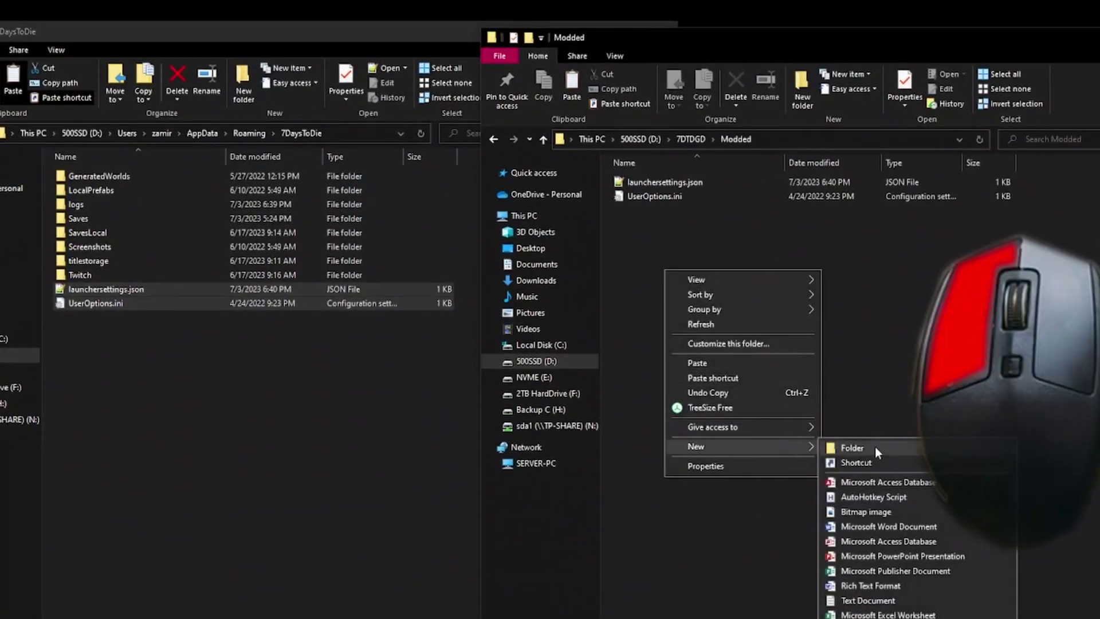
click(876, 446)
text(Saves)
key(Return)
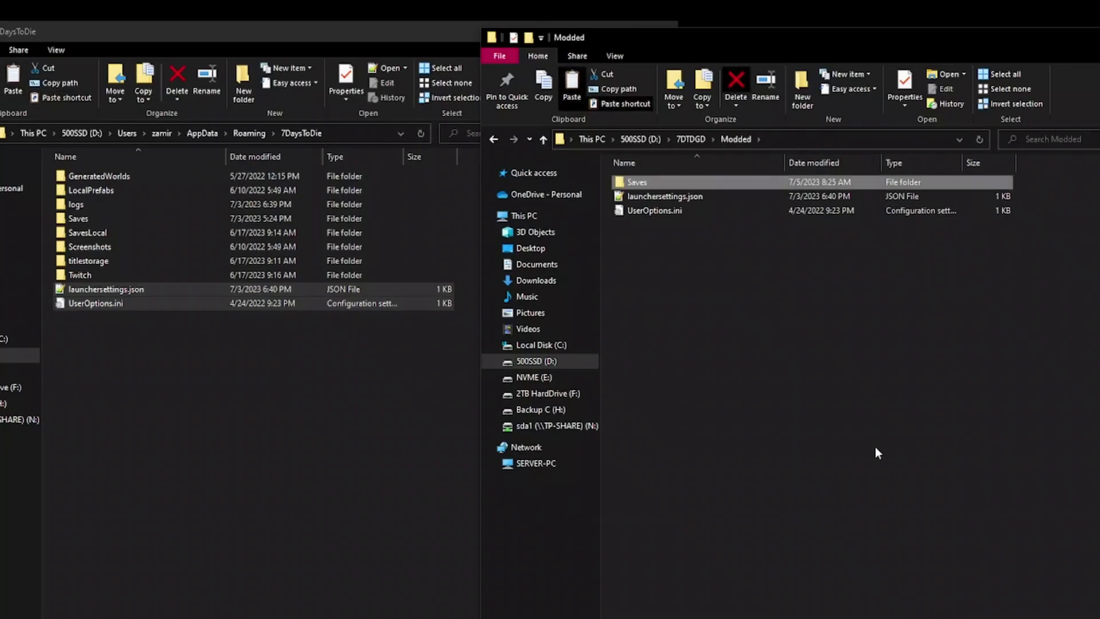
double_click(643, 186)
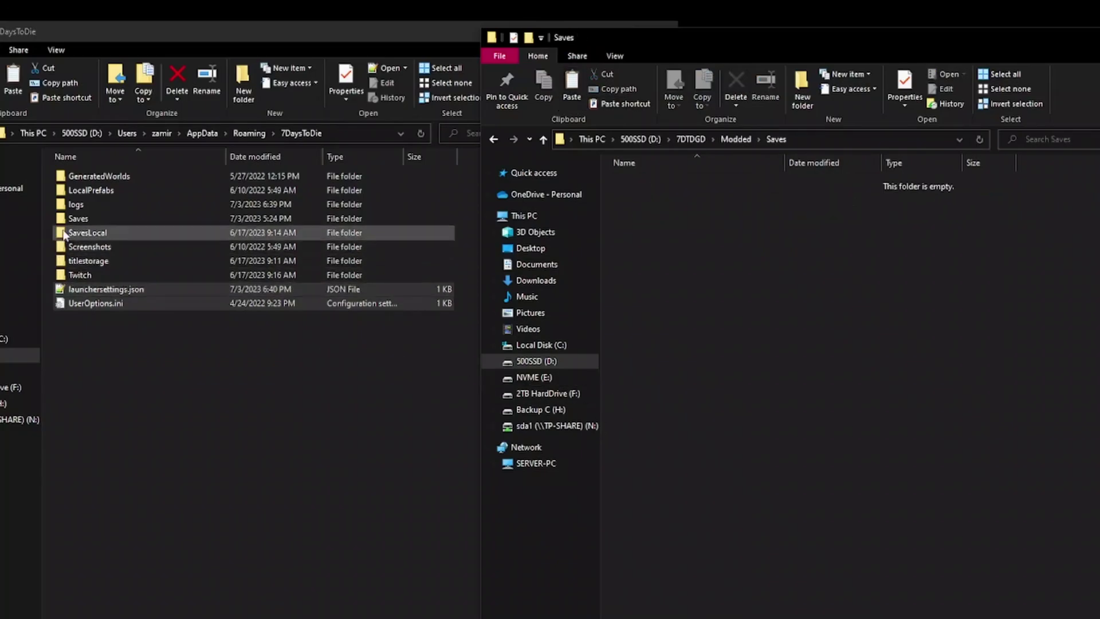
Copy profiles.sdf and serveradmin.xml from the game's Saves into Modded's Saves.
double_click(75, 219)
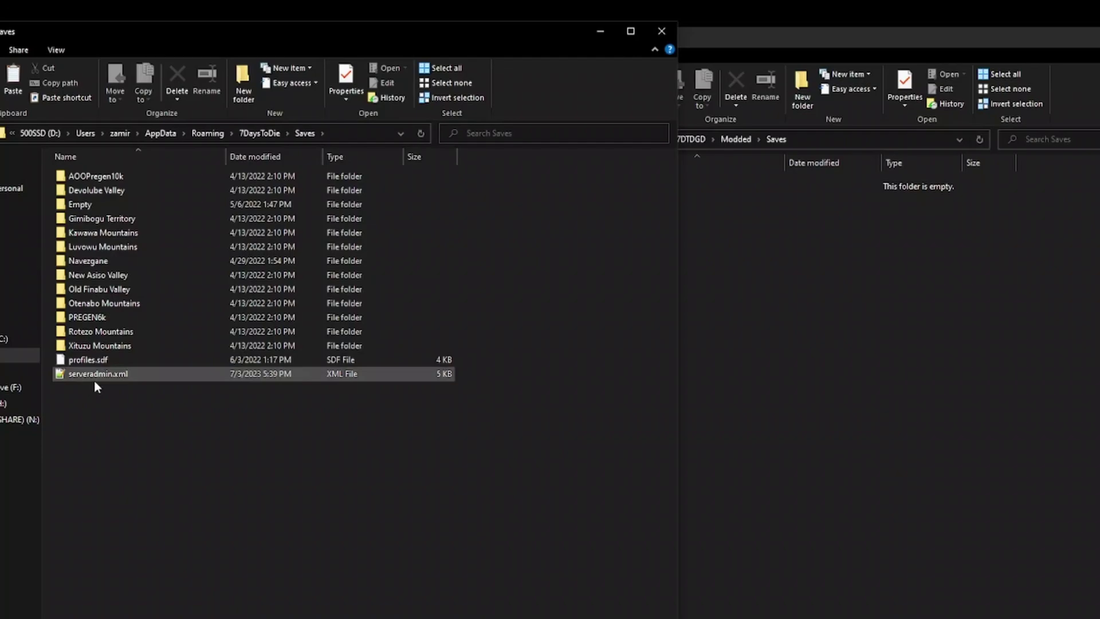
mouse_move(98, 373)
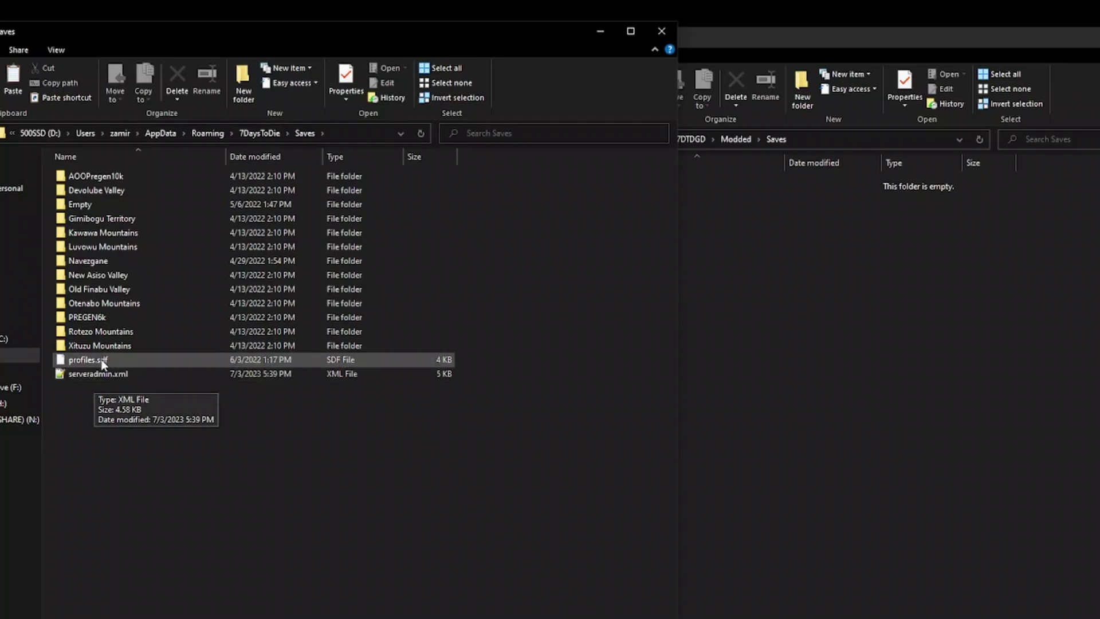
click(81, 358)
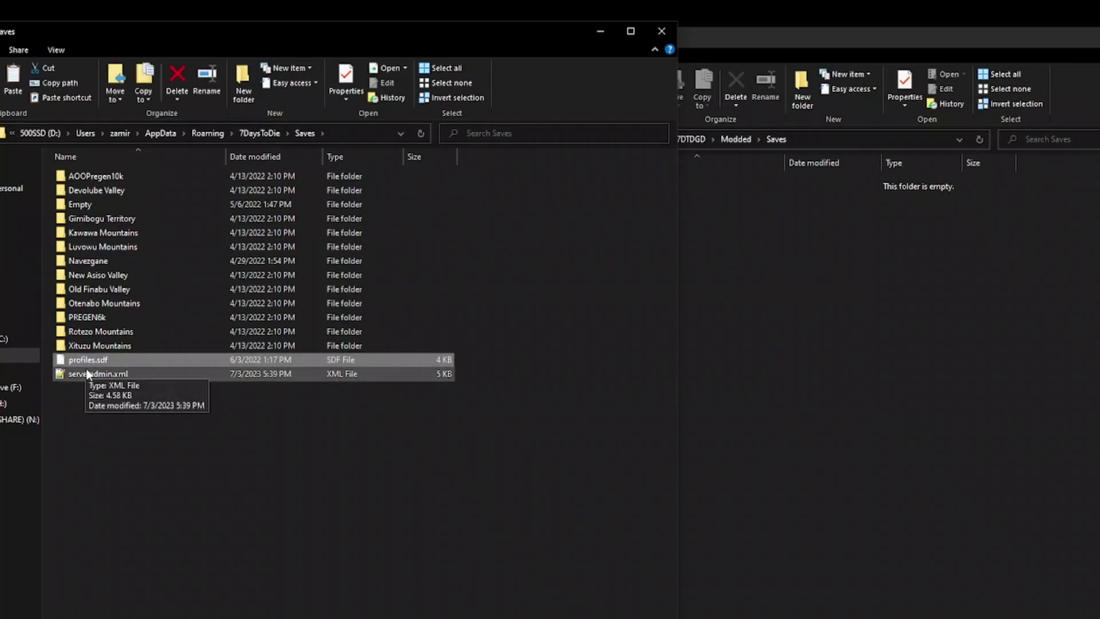
drag(89, 357, 960, 354)
key(ctrl)
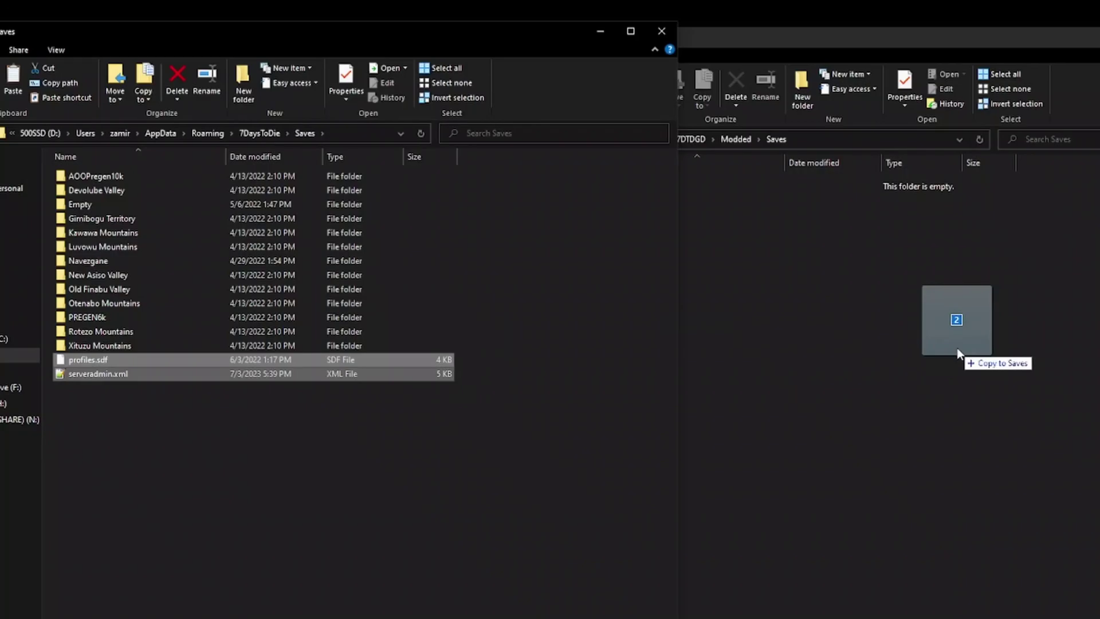
drag(959, 354, 958, 350)
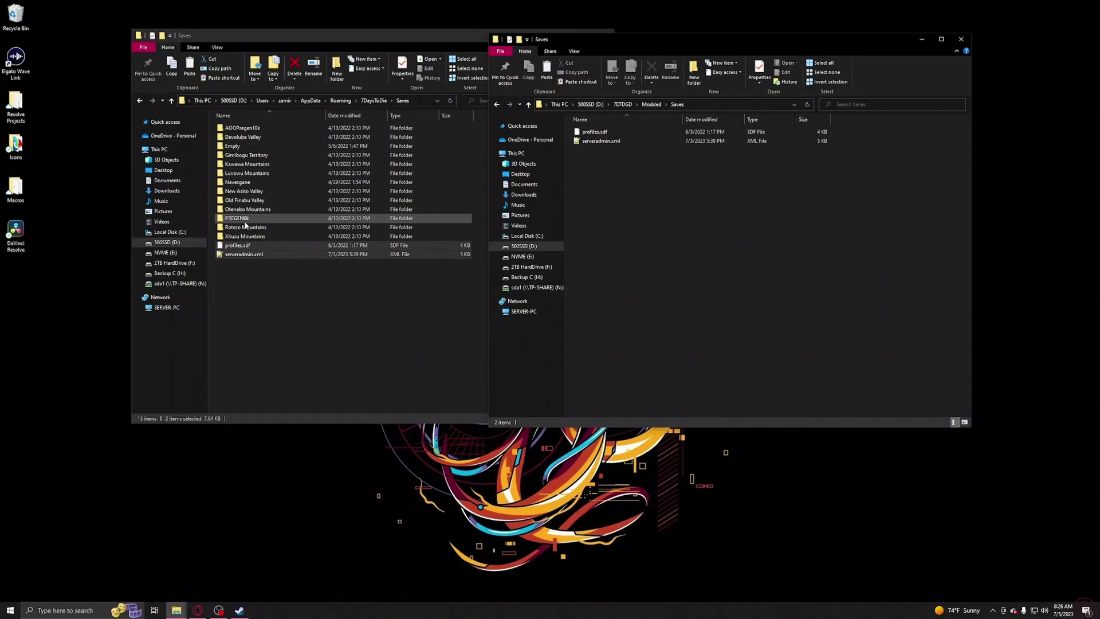
click(652, 104)
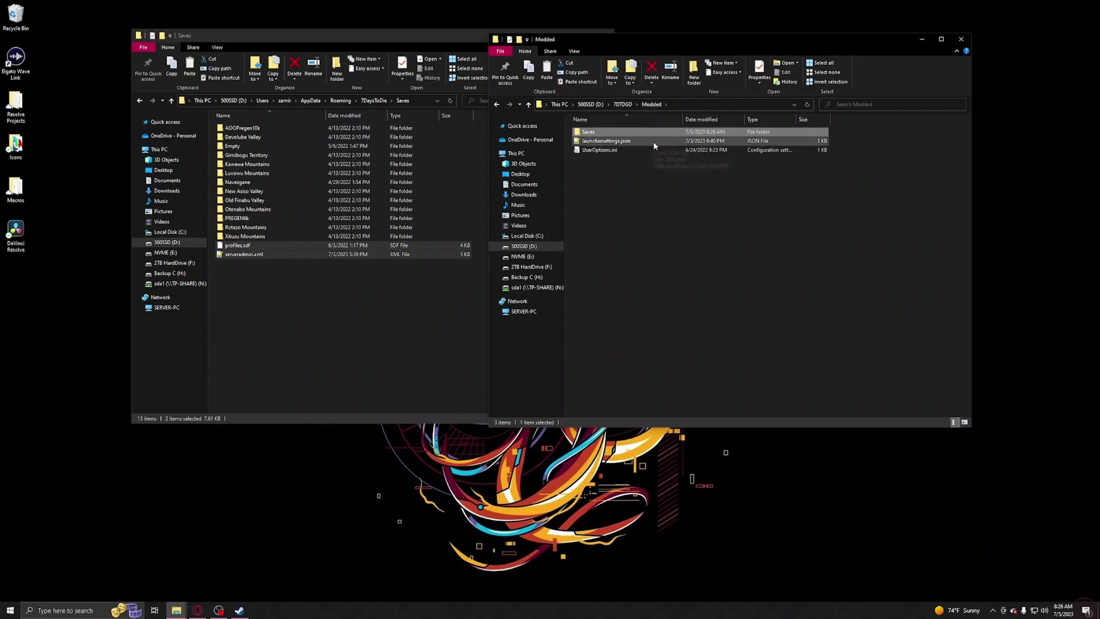
Create an empty Mods folder inside Modded next to Saves and enter it.
click(629, 204)
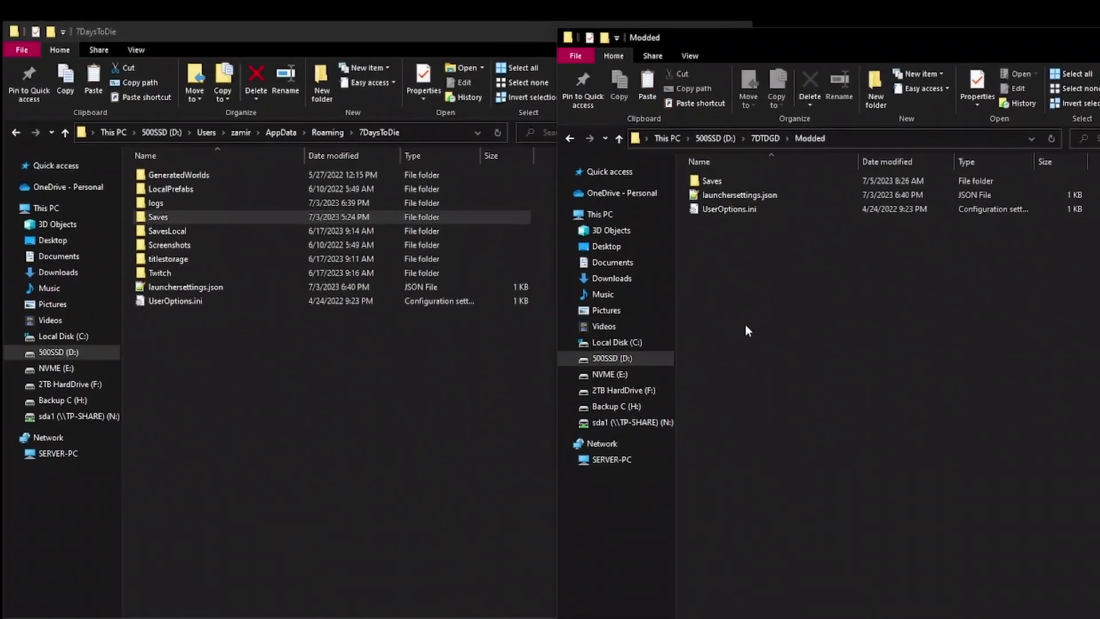
right_click(615, 206)
mouse_move(832, 477)
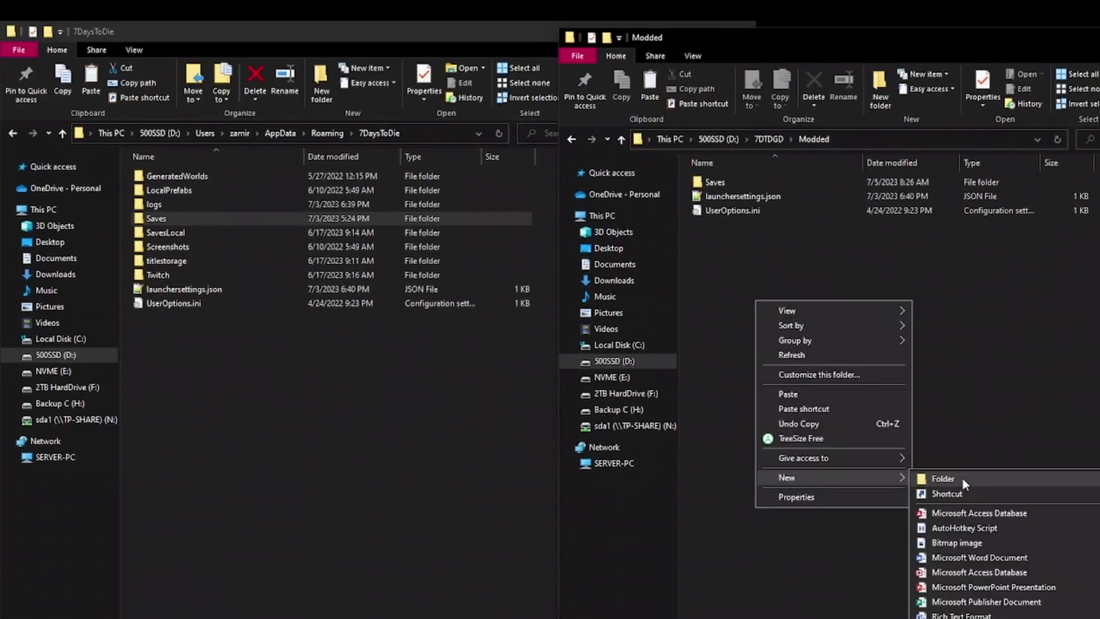
click(962, 479)
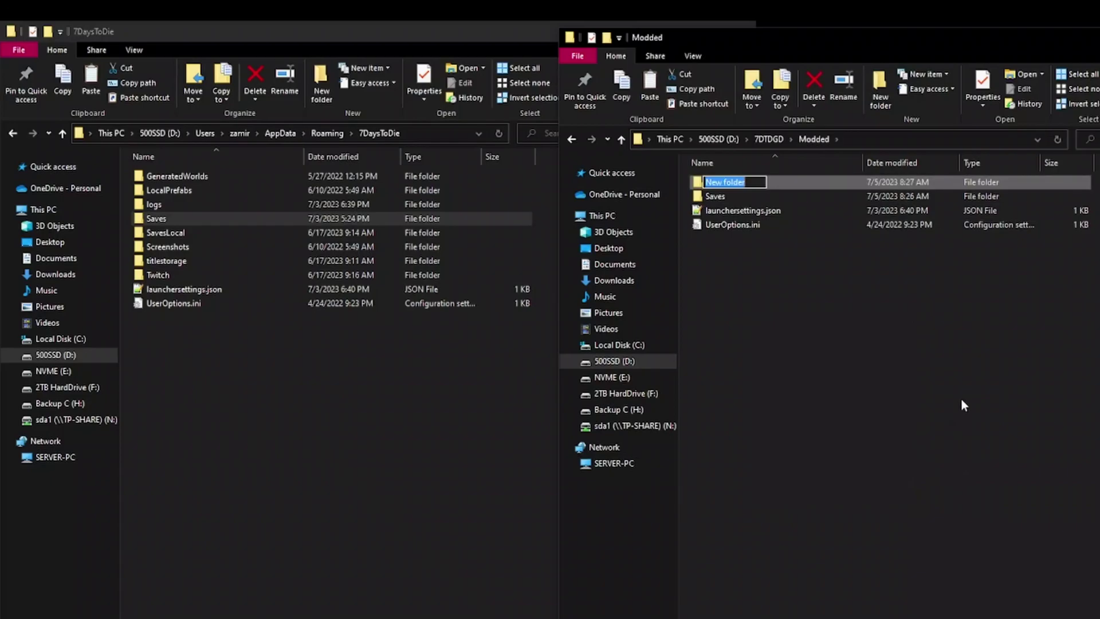
text(Mods)
key(Return)
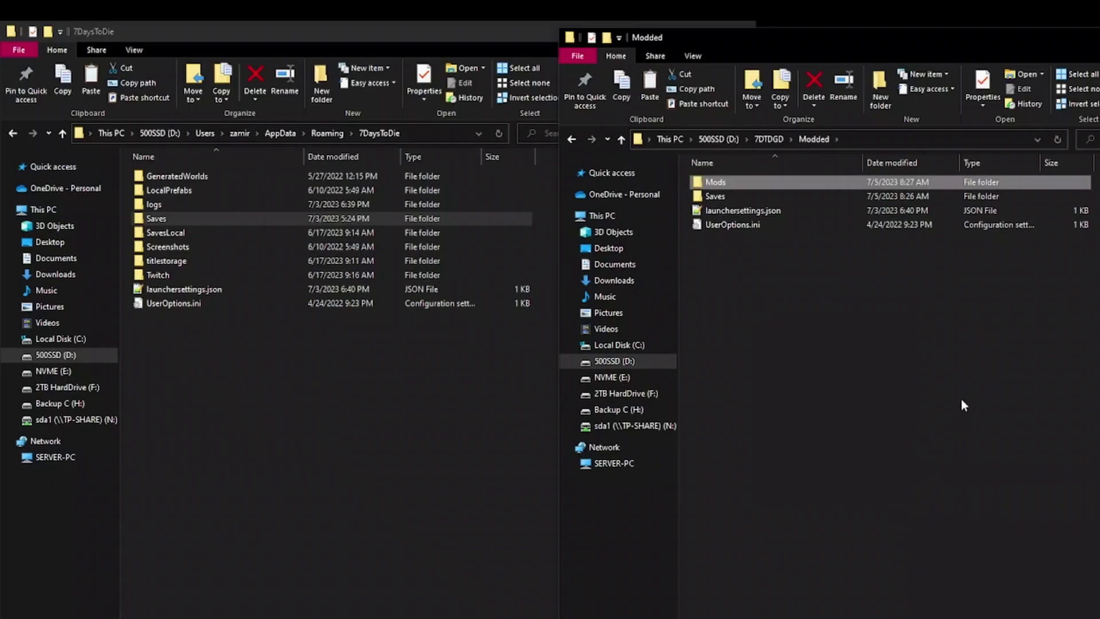
click(961, 398)
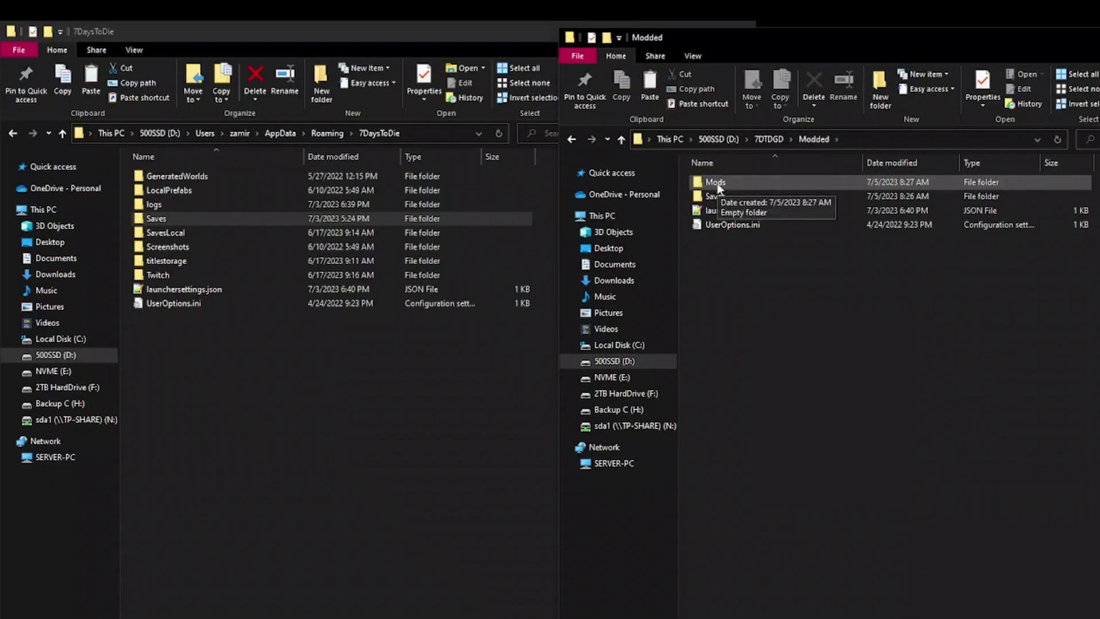
double_click(721, 183)
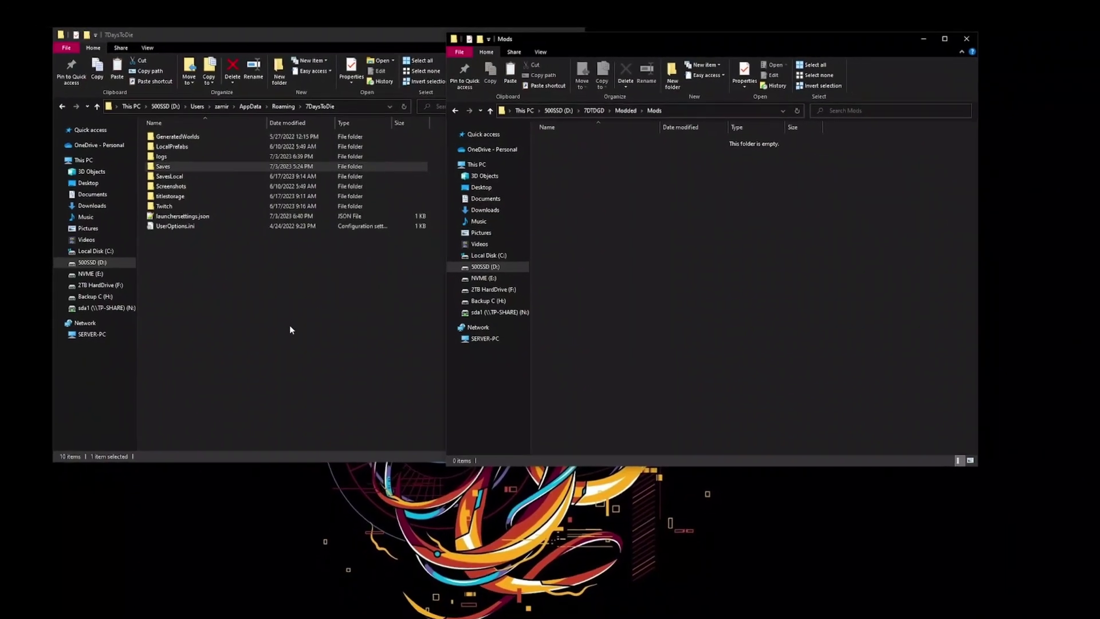
Browse F:\Downloads into WC-A21NoDewHeat.zip and inspect the mod folder's contents.
click(129, 263)
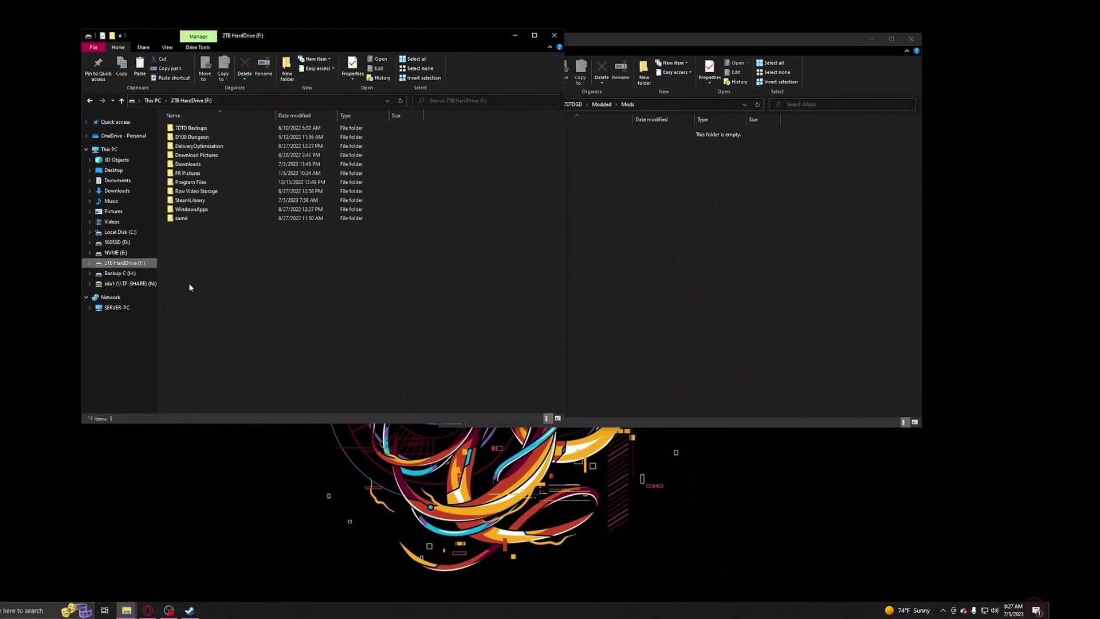
double_click(195, 194)
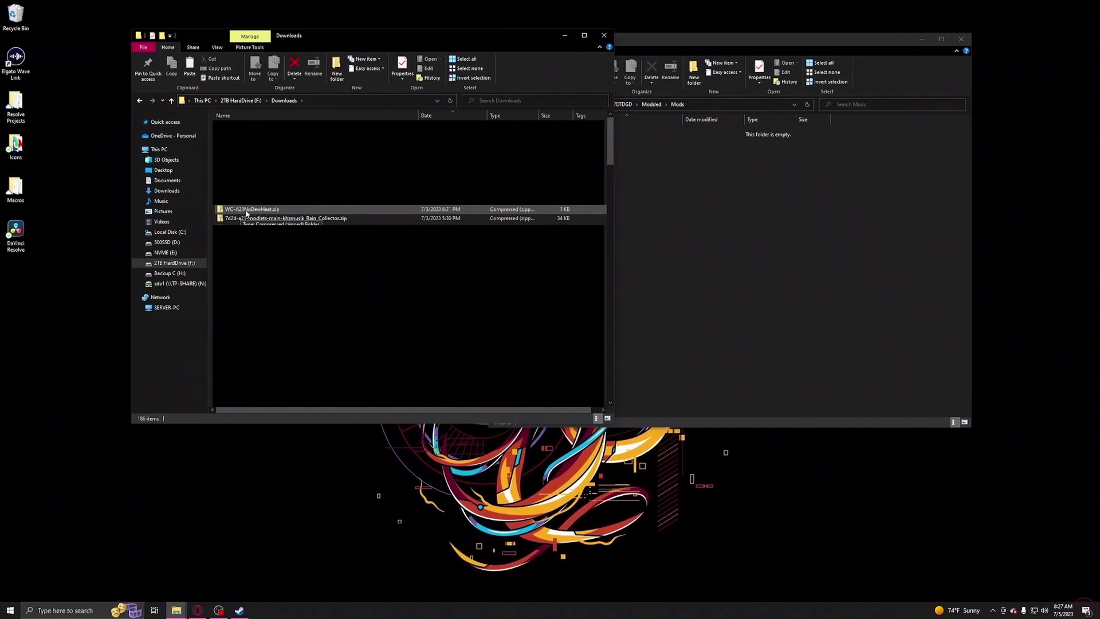
click(273, 213)
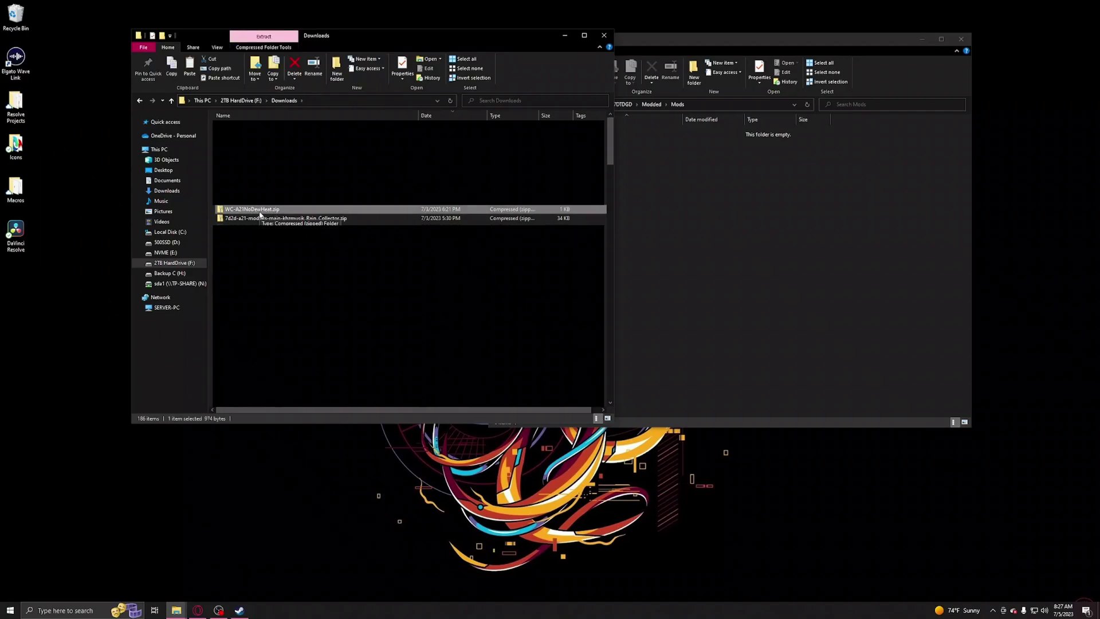
double_click(260, 213)
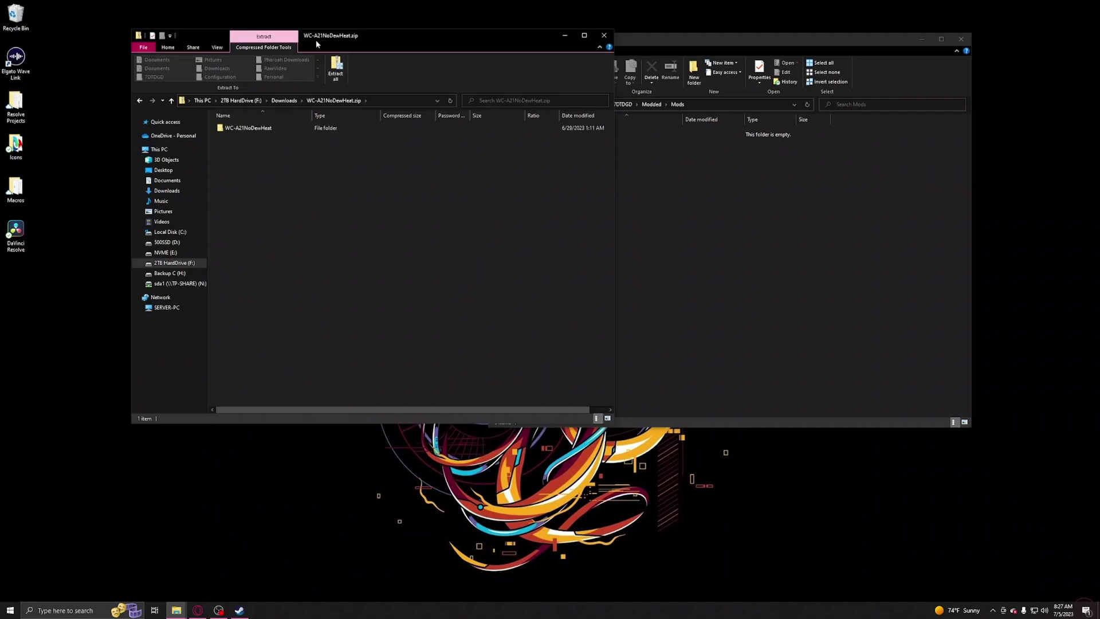
click(241, 131)
key(Return)
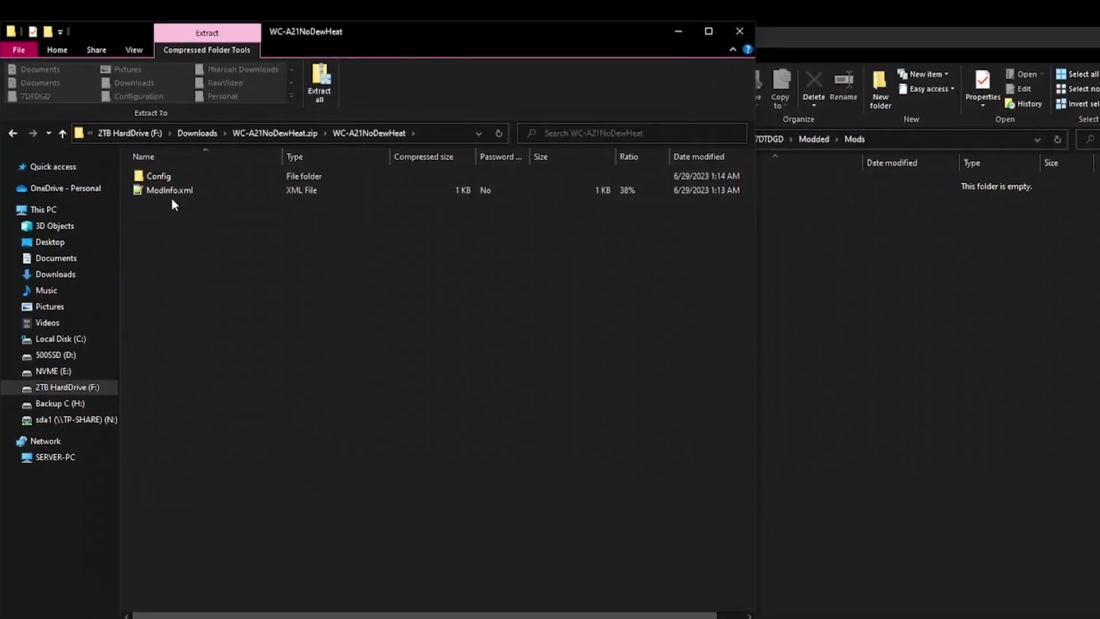
click(61, 134)
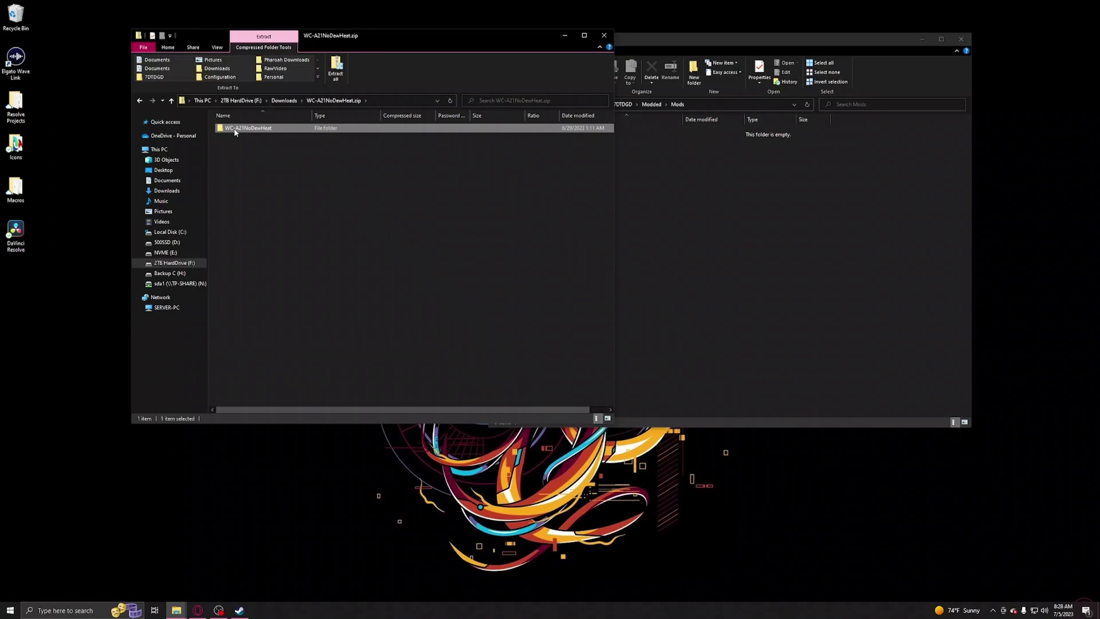
double_click(234, 131)
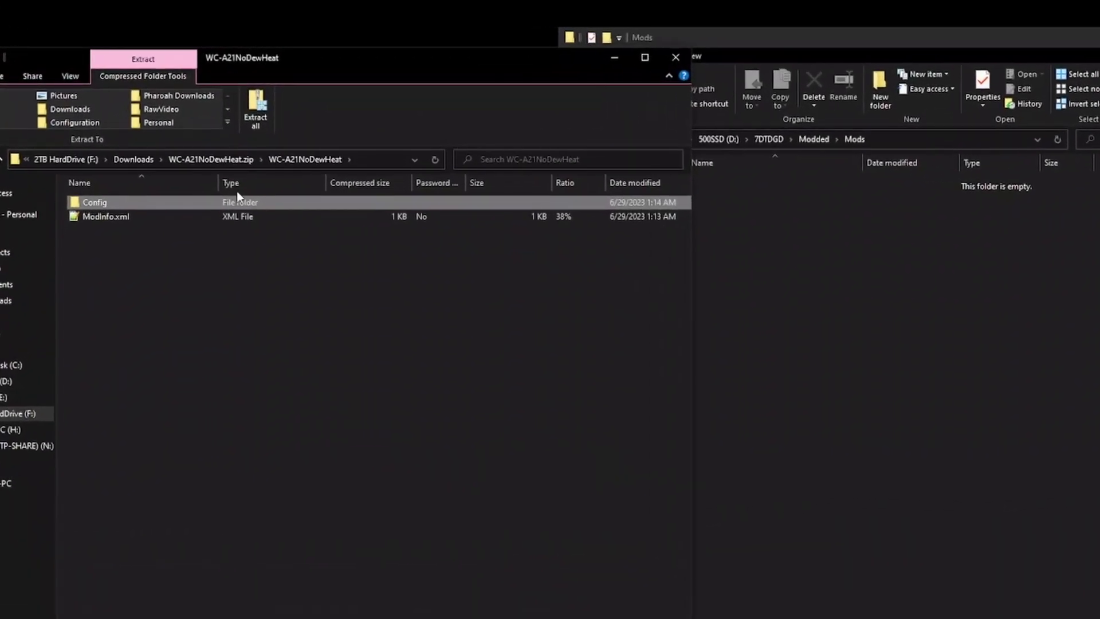
click(228, 162)
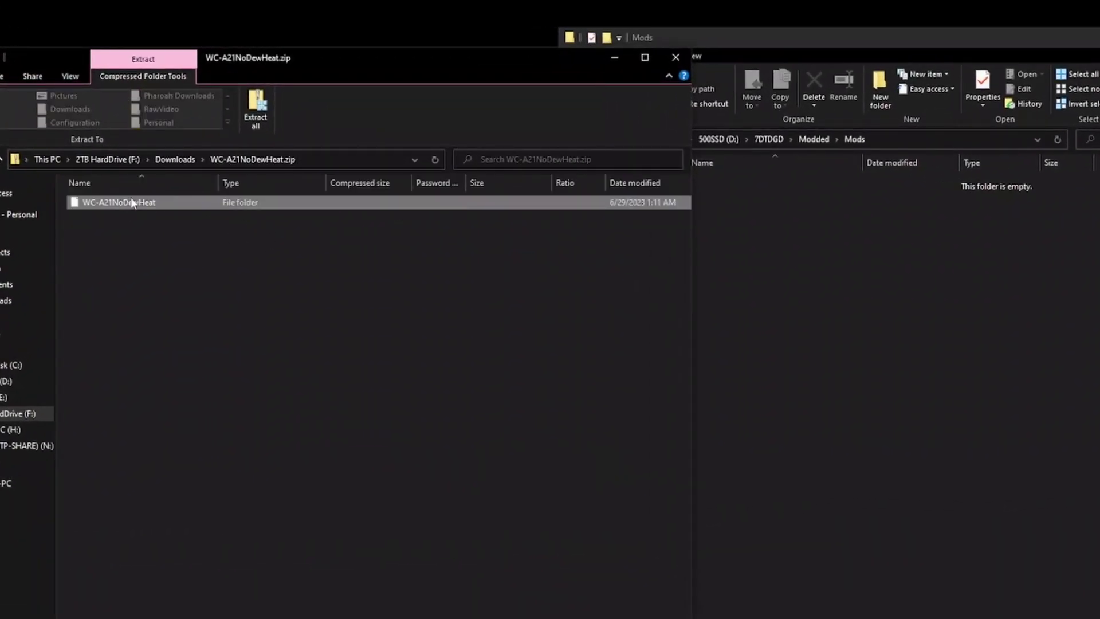
Copy the WC-A21NoDewHeat folder from the zip root into Modded's Mods folder.
click(130, 203)
click(806, 251)
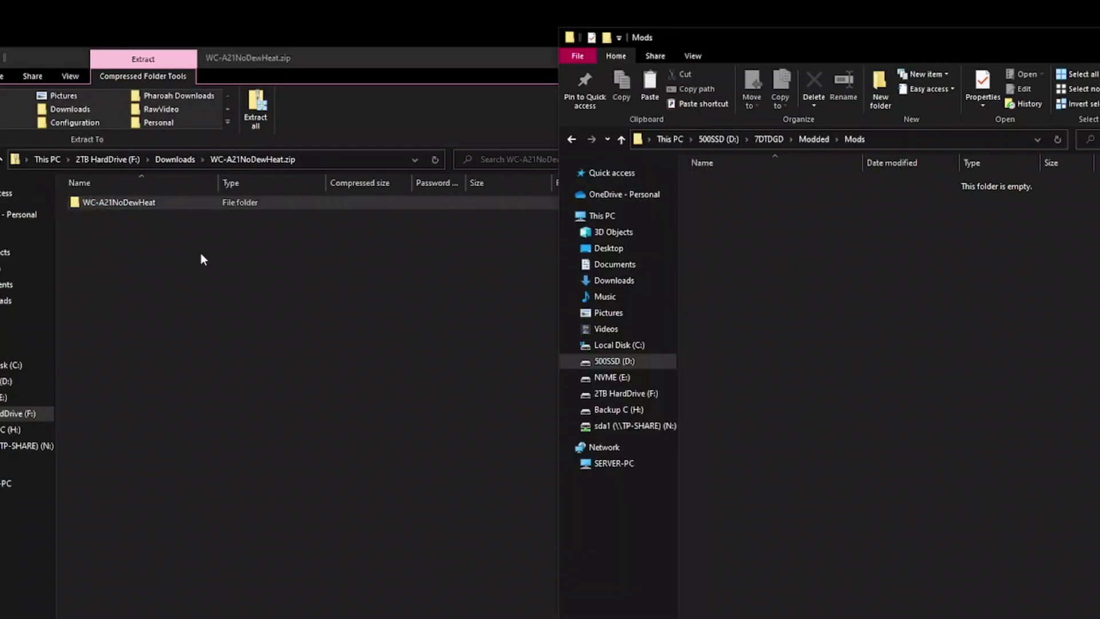
drag(120, 209, 819, 285)
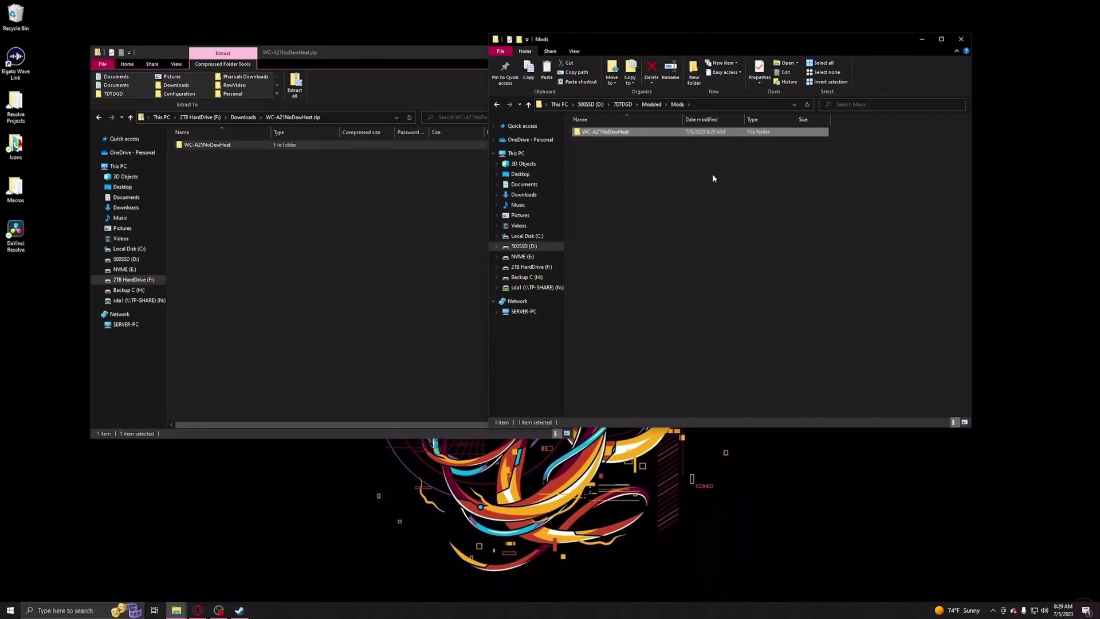
click(622, 105)
Create a new folder named Modded1 beside Modded and Vanilla in 7DTDGD.
click(376, 238)
click(642, 208)
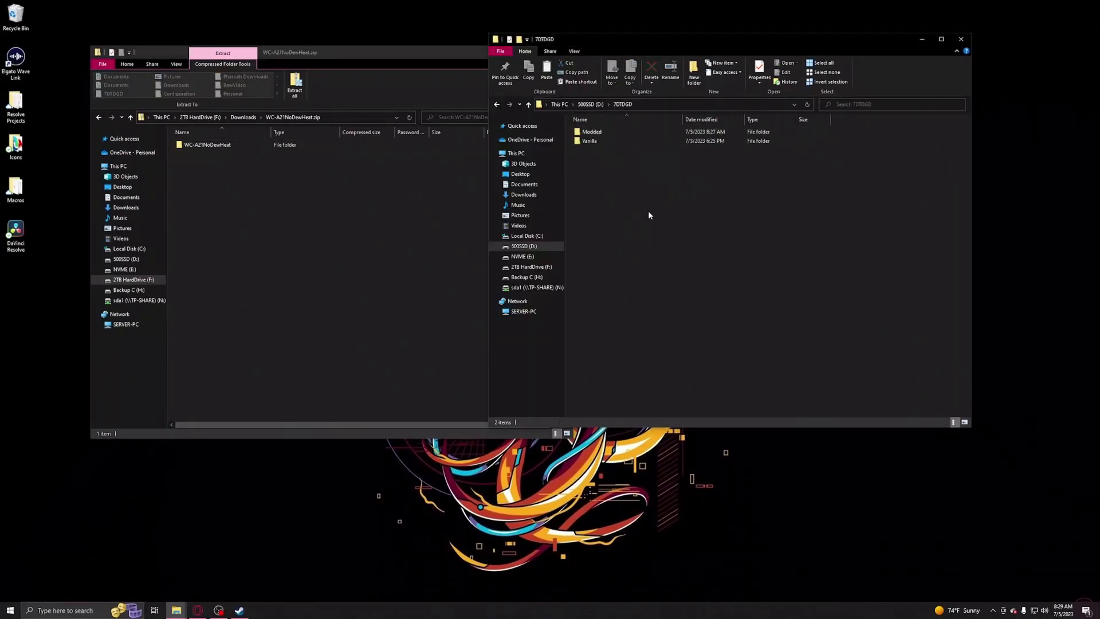
right_click(629, 195)
mouse_move(662, 294)
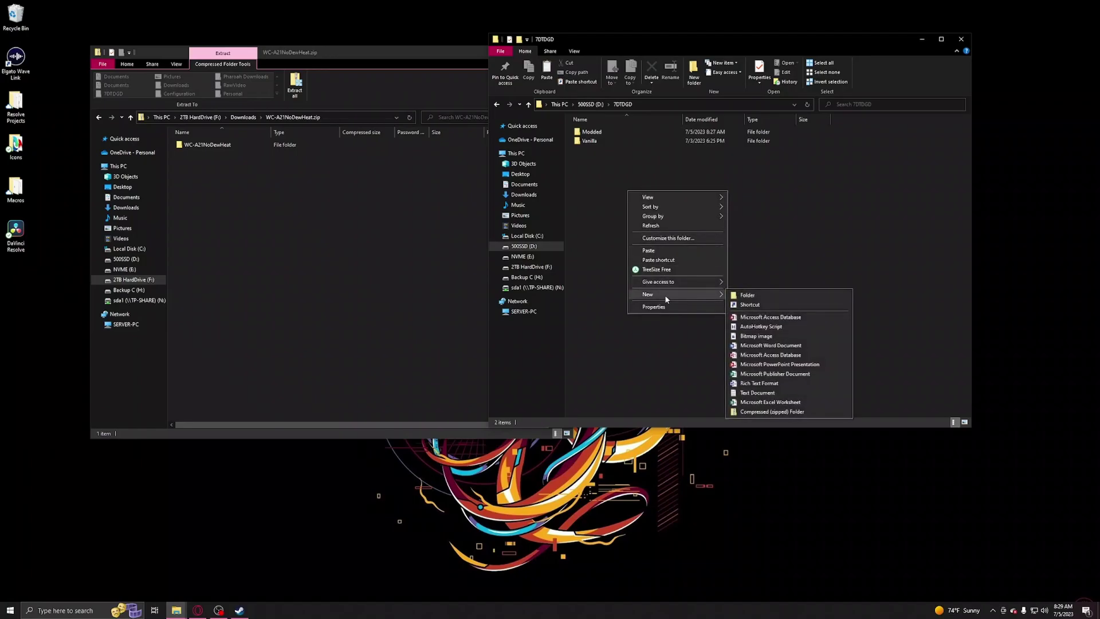
click(752, 297)
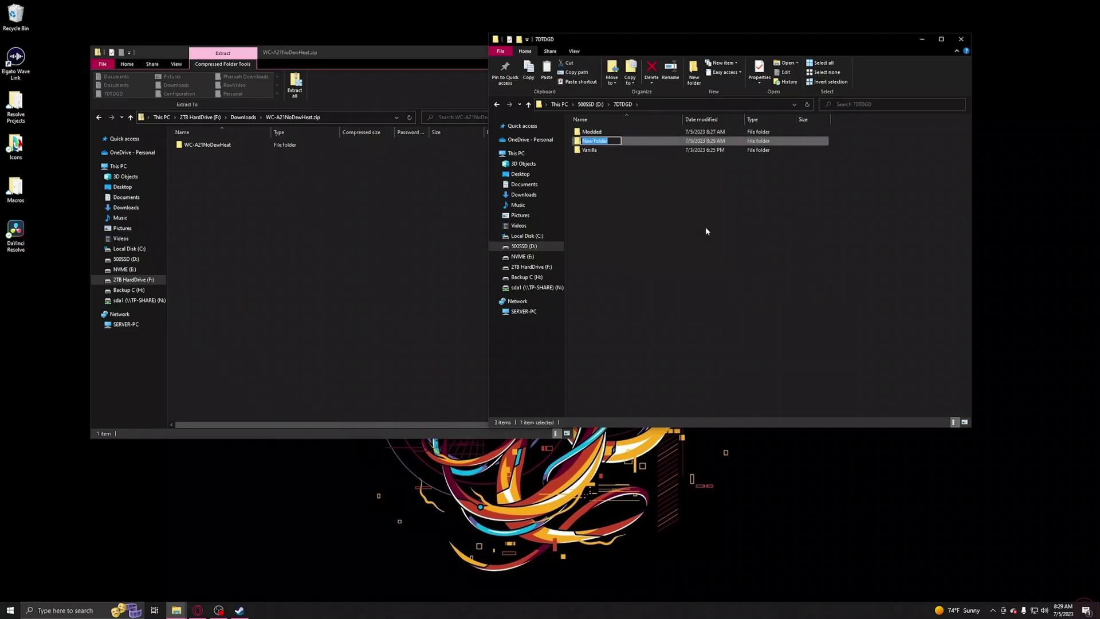
text(Modded1)
click(243, 117)
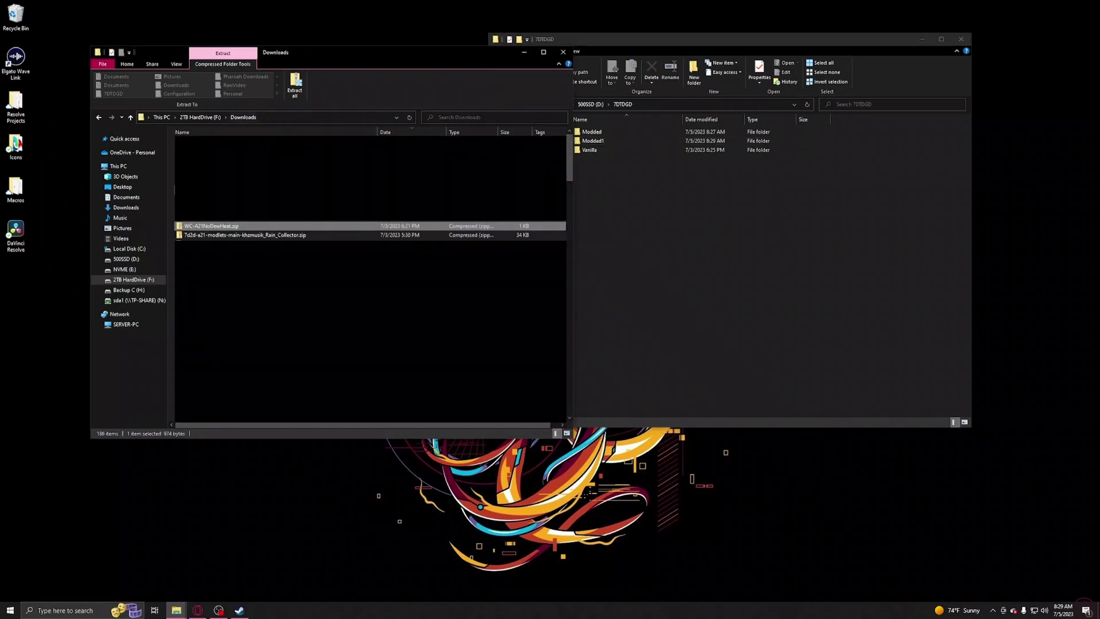
Browse the Rain Collector zip down to the khzmusik_Rain_Collector mod folder's files.
double_click(243, 235)
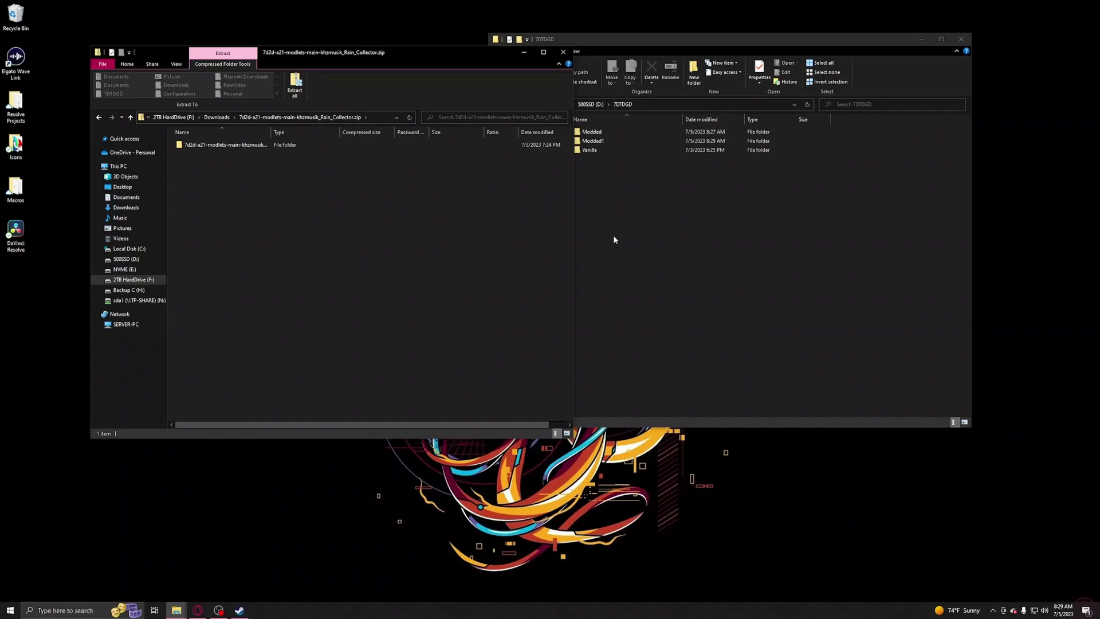
click(639, 226)
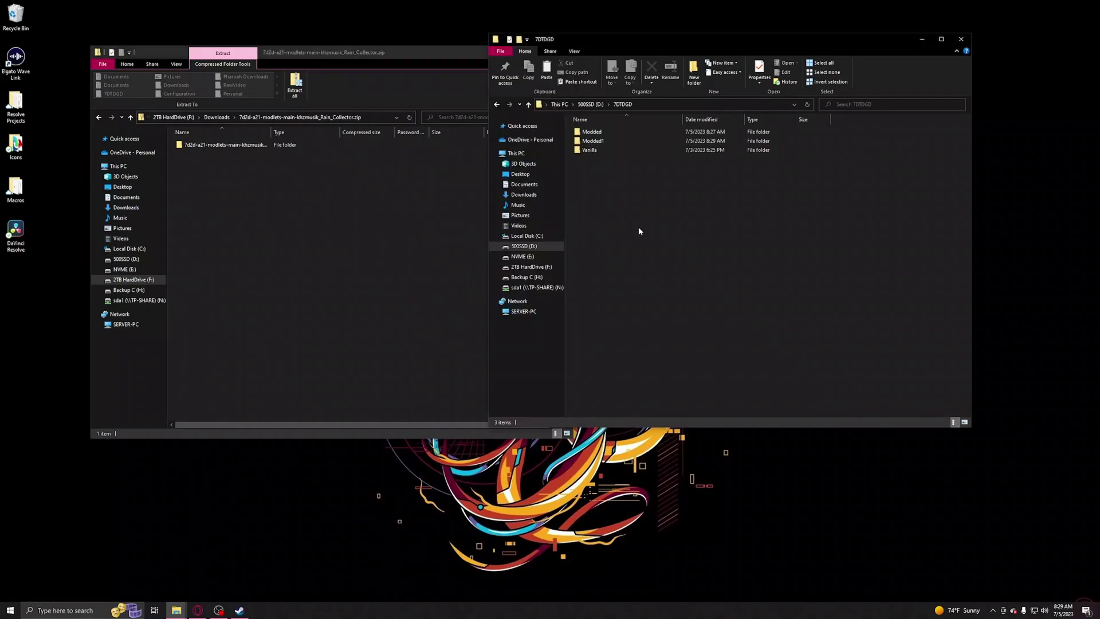
double_click(605, 140)
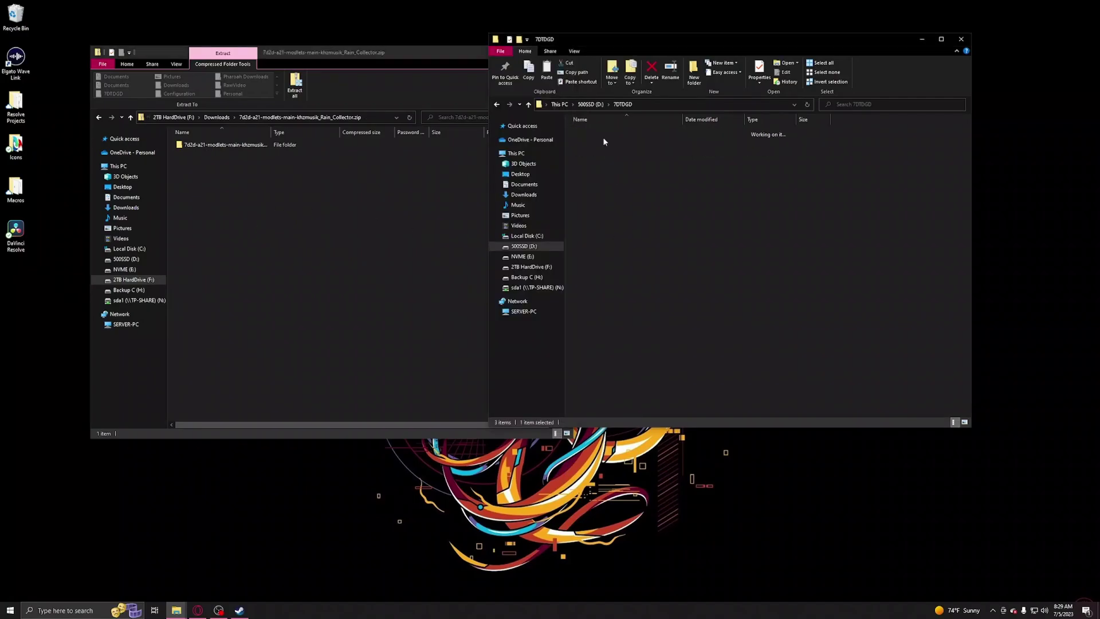
click(230, 145)
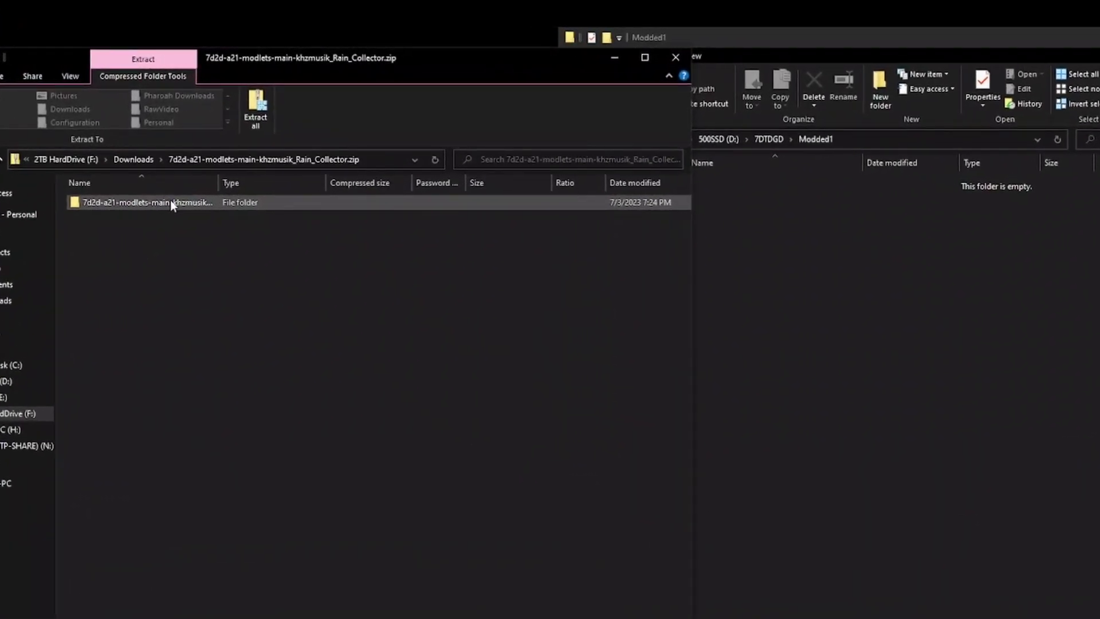
double_click(162, 204)
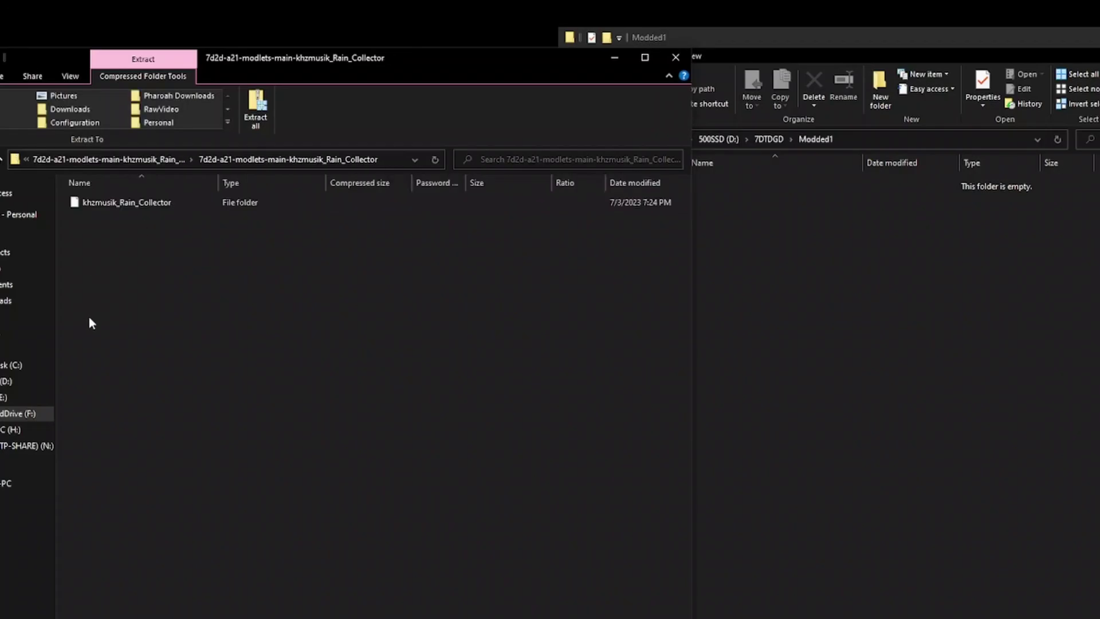
double_click(150, 210)
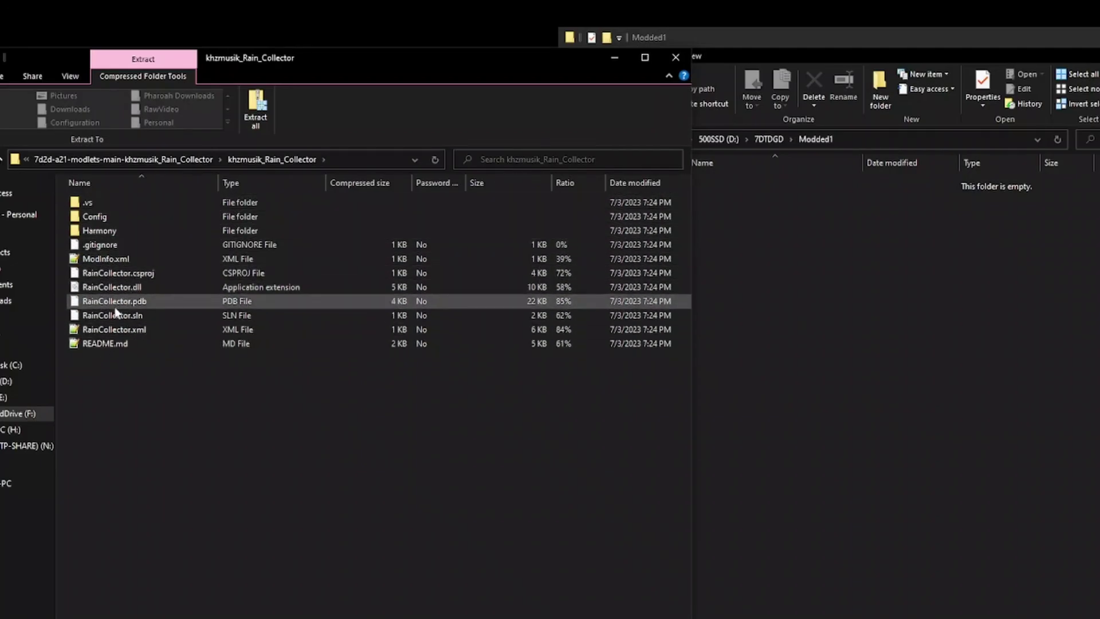
Copy the Saves folder, launchersettings.json and UserOptions.ini from Modded.
click(209, 160)
click(769, 139)
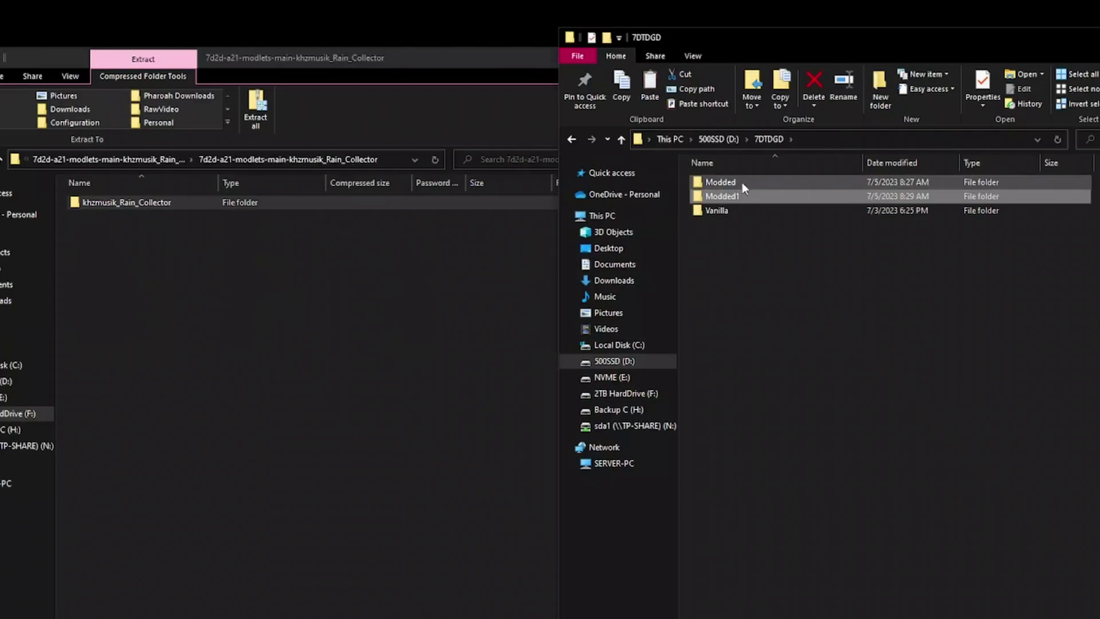
double_click(741, 182)
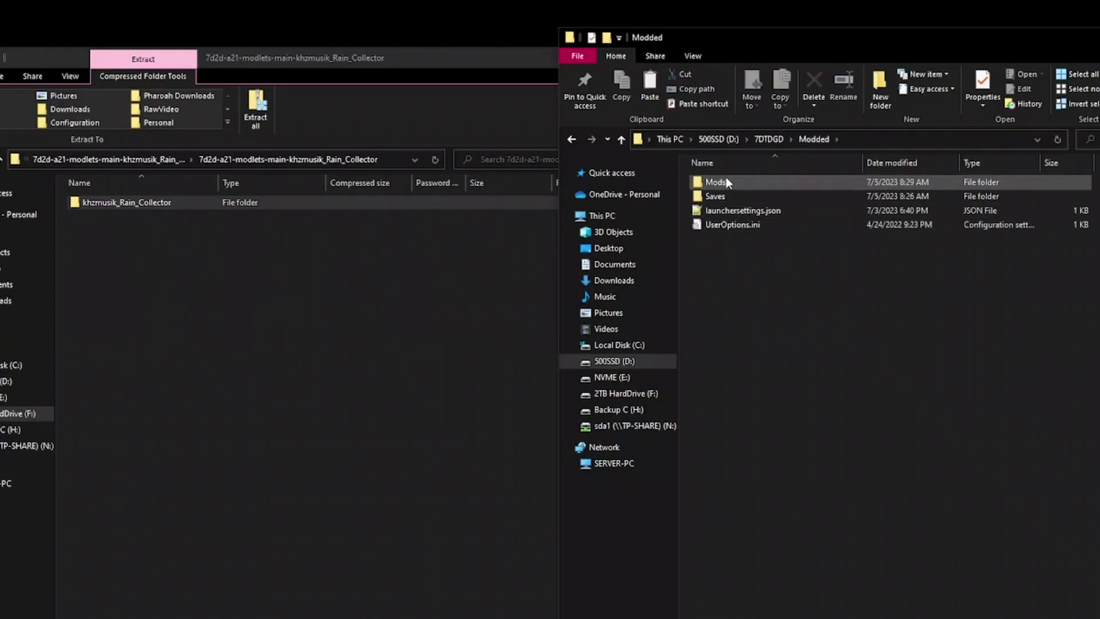
click(729, 195)
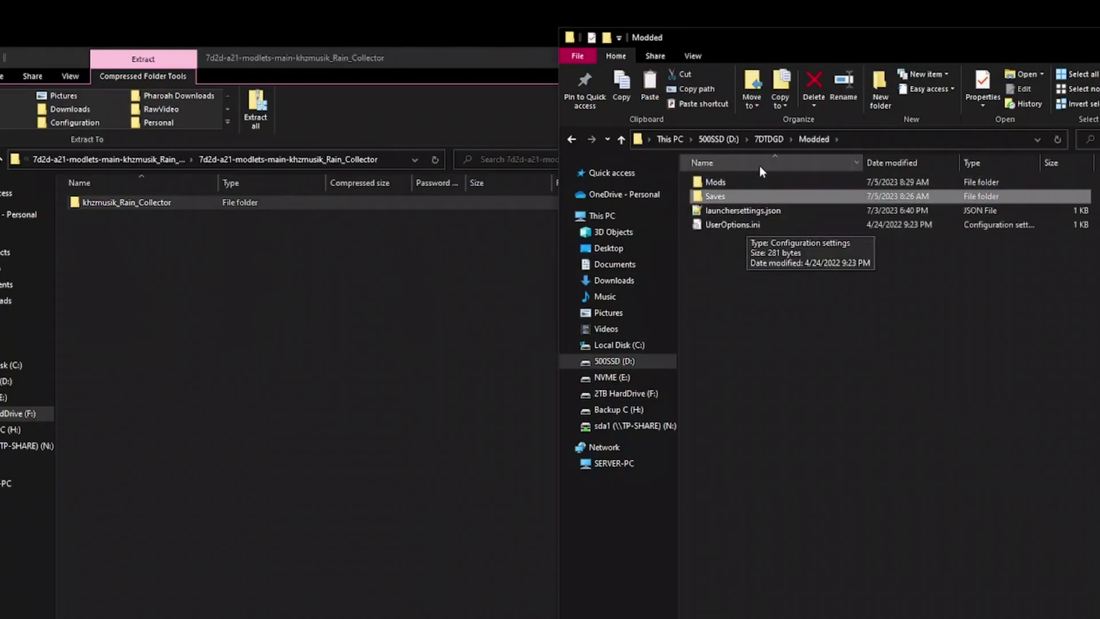
shift+click(753, 228)
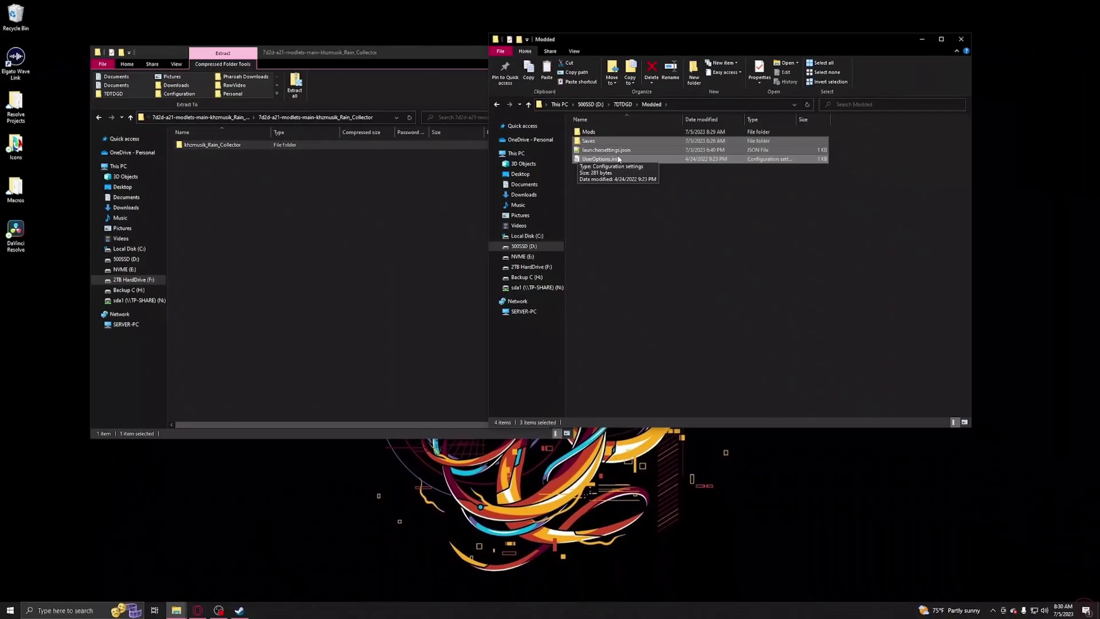
right_click(650, 163)
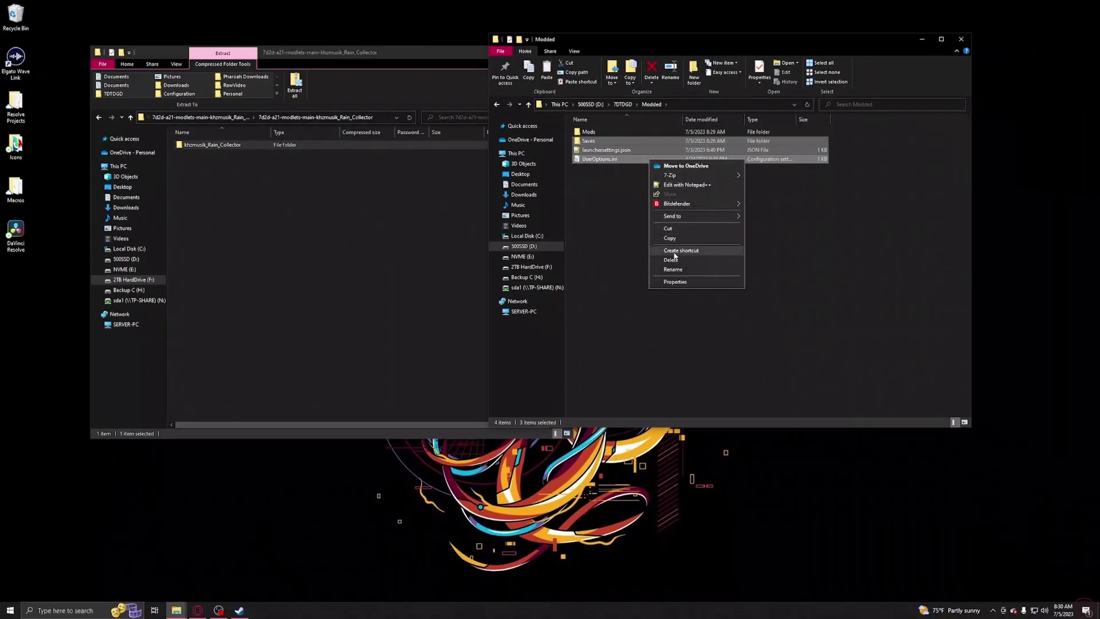
click(675, 232)
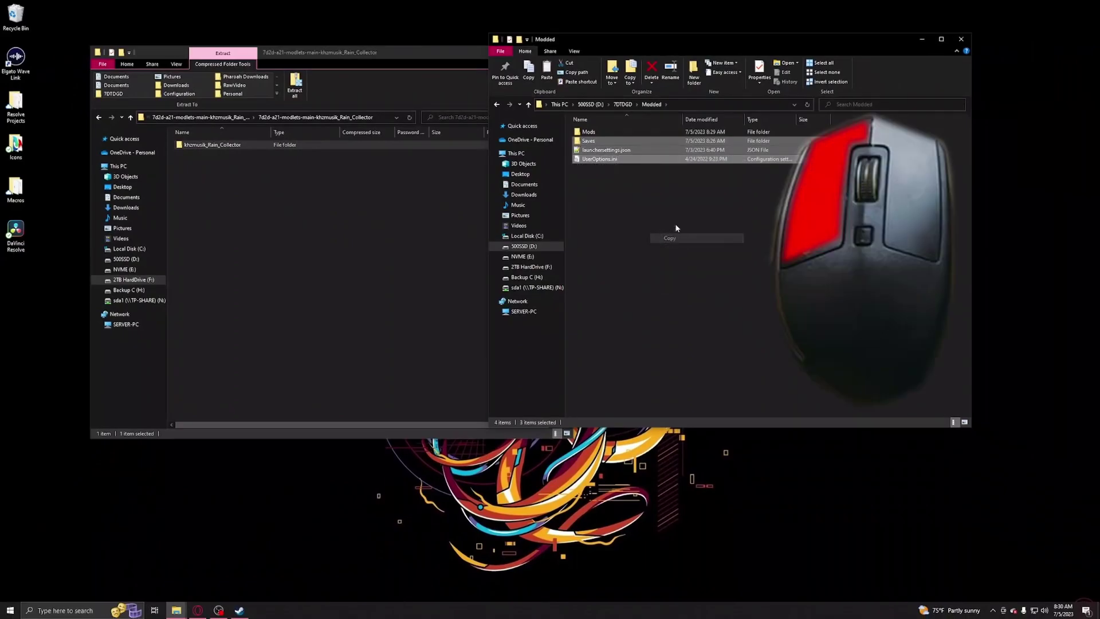
Paste the three copied items into the empty Modded1 folder.
click(624, 104)
double_click(602, 140)
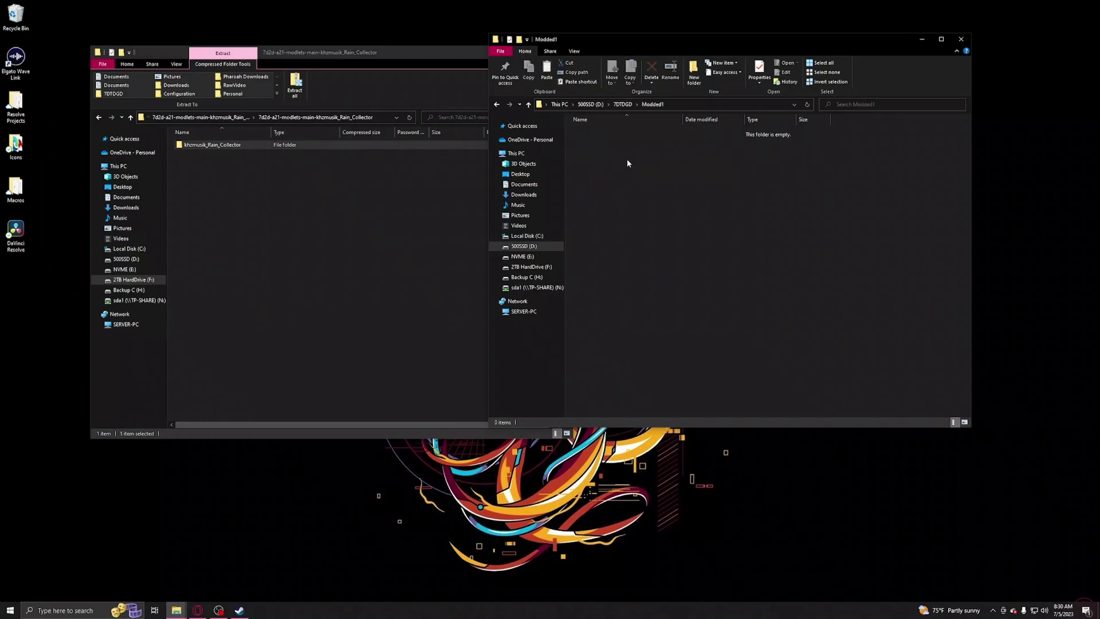
right_click(626, 159)
click(657, 218)
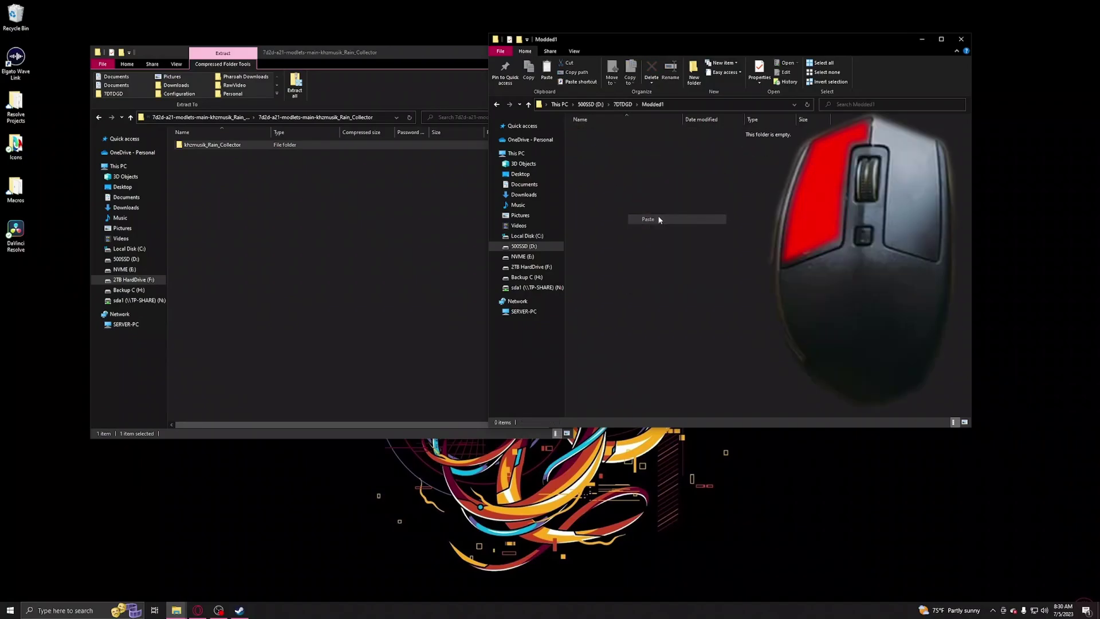
Create a new folder named Mods inside Modded1 and go into it.
click(596, 304)
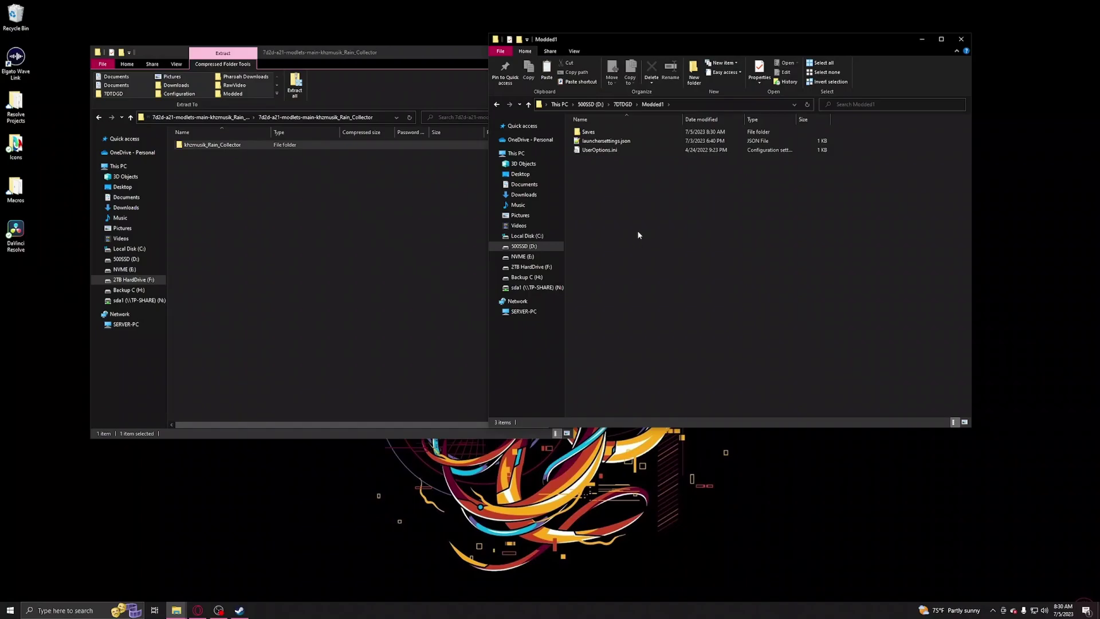
right_click(638, 233)
mouse_move(687, 343)
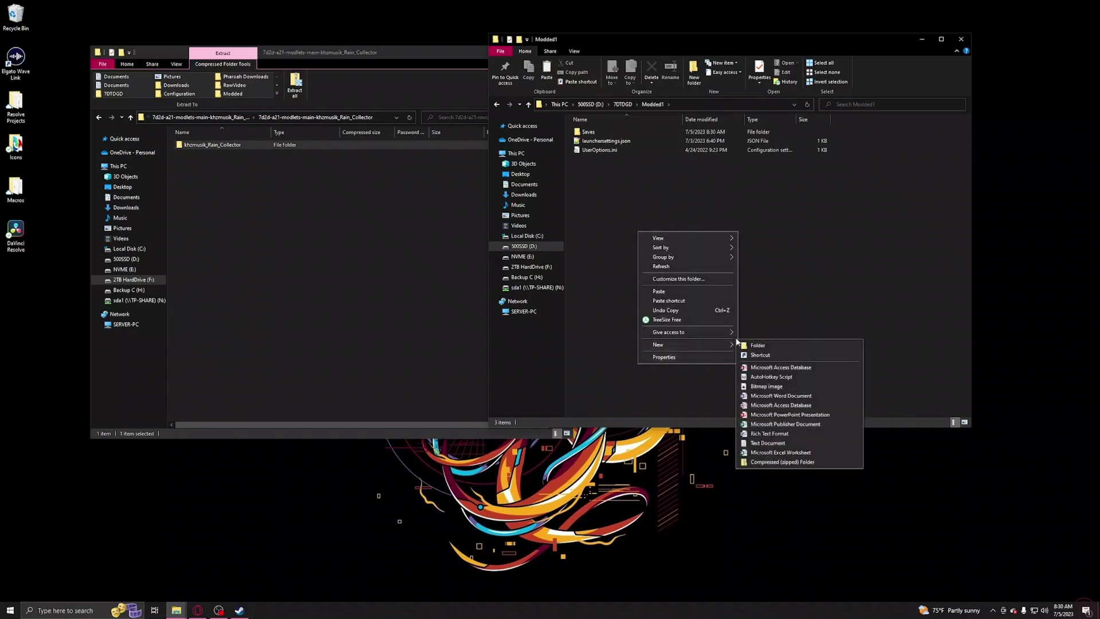
click(756, 344)
text(Mods)
key(Return)
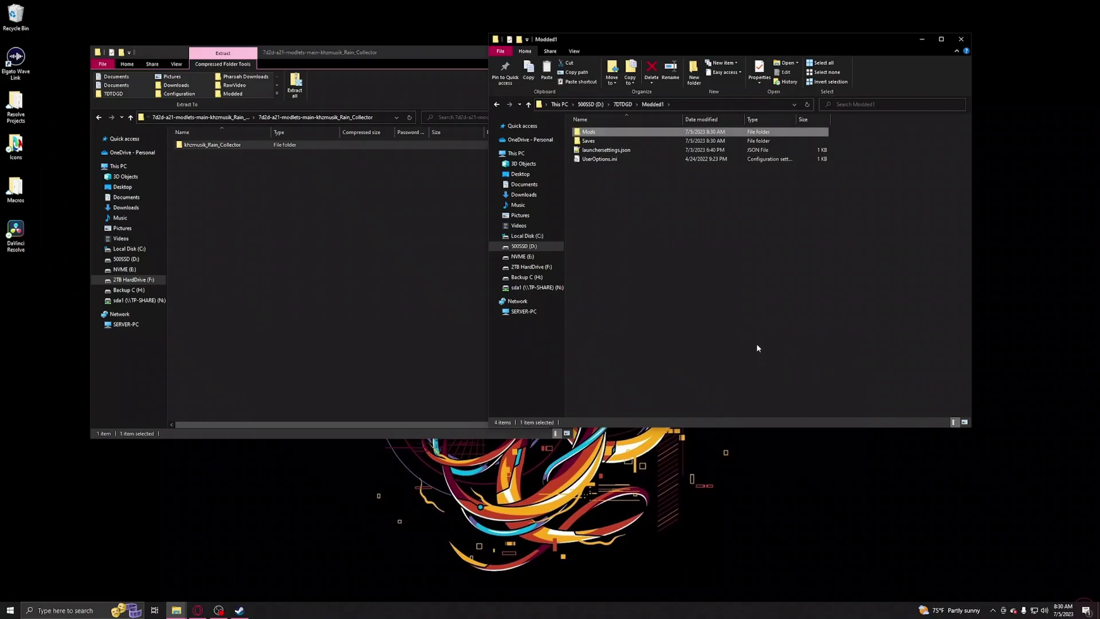
click(757, 347)
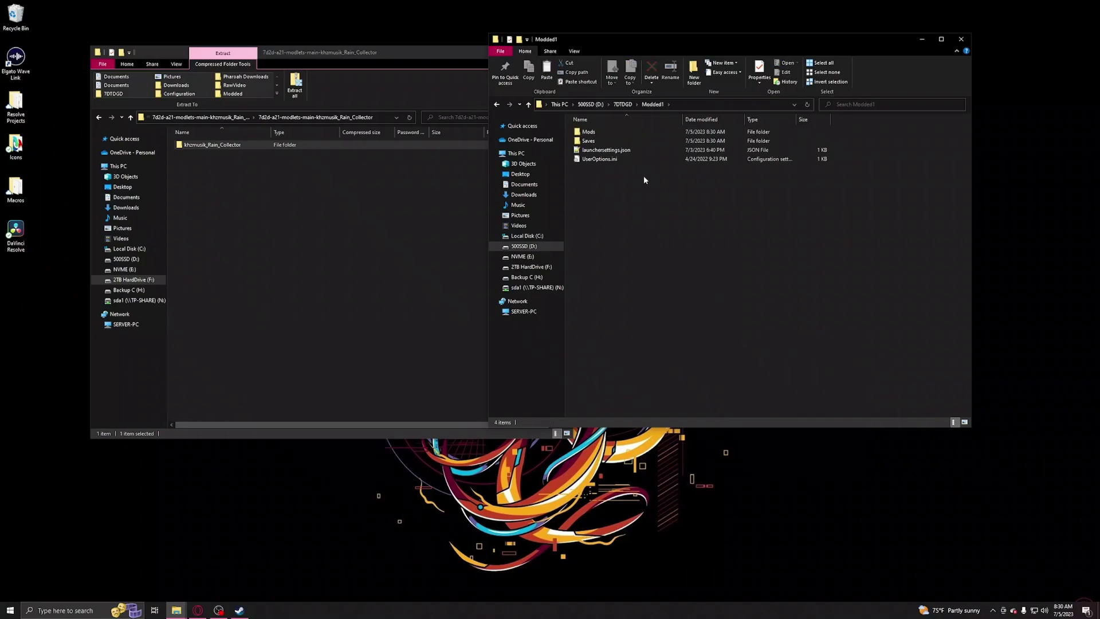
double_click(606, 133)
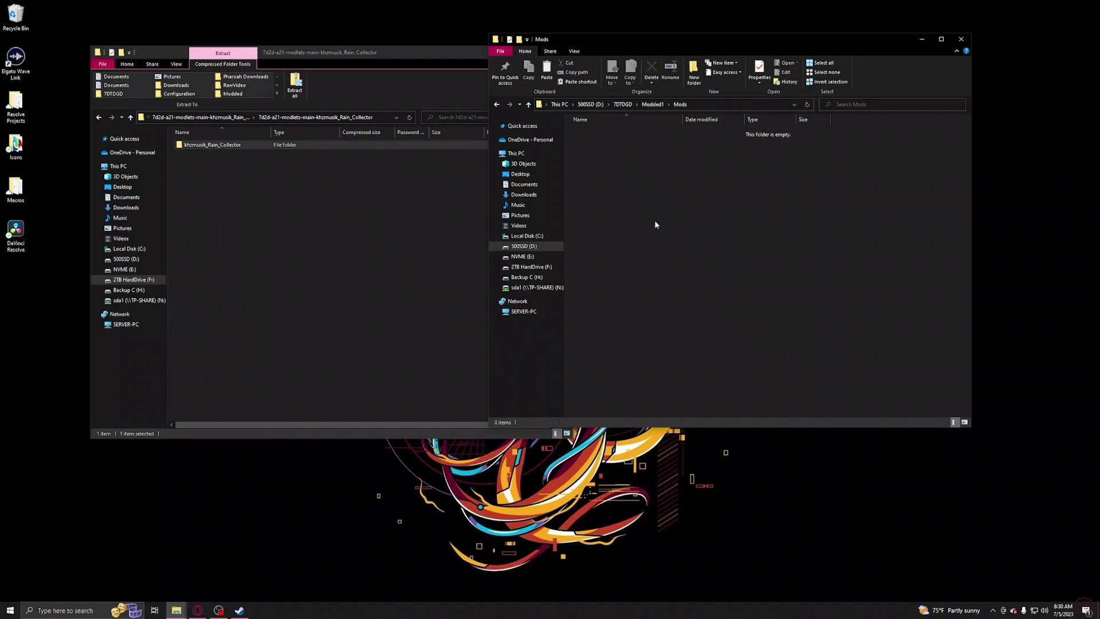
Copy khzmusik_Rain_Collector from the zip archive into Modded1's Mods folder.
click(197, 162)
drag(209, 147, 721, 231)
Compare against Modded's Mods folder, then return to the 7DTDGD folder.
key(BackSpace)
key(BackSpace)
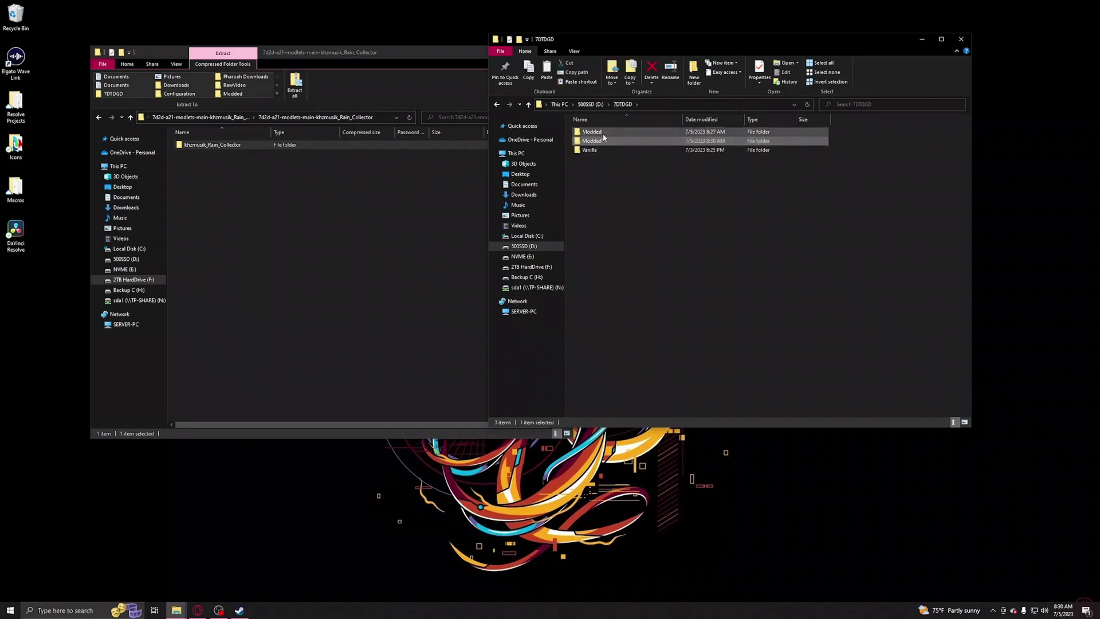
double_click(602, 131)
double_click(572, 159)
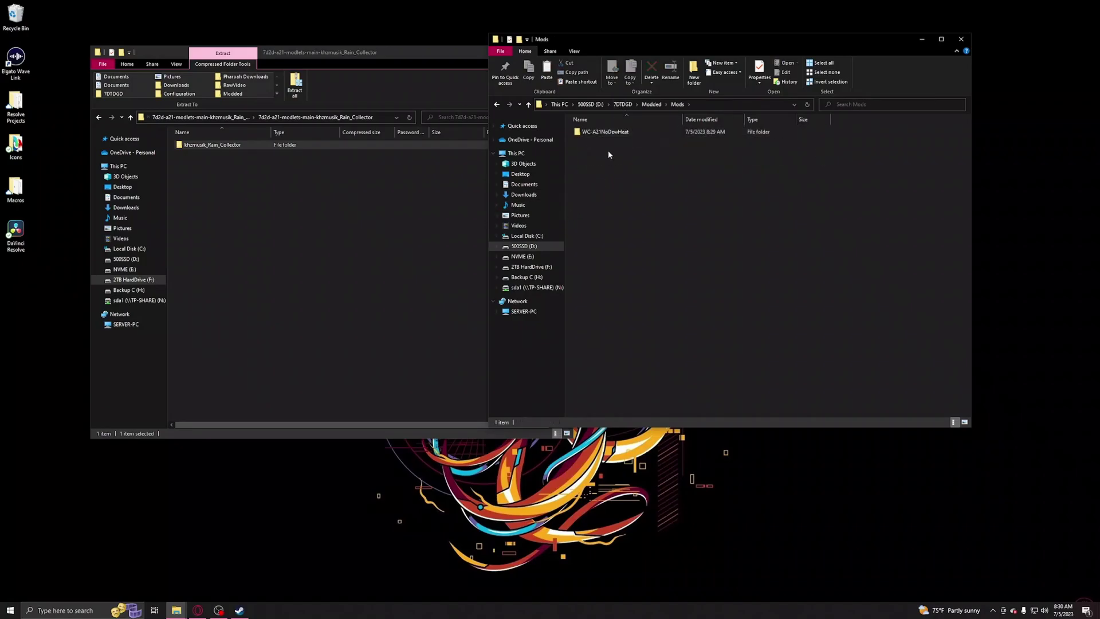
key(BackSpace)
key(BackSpace)
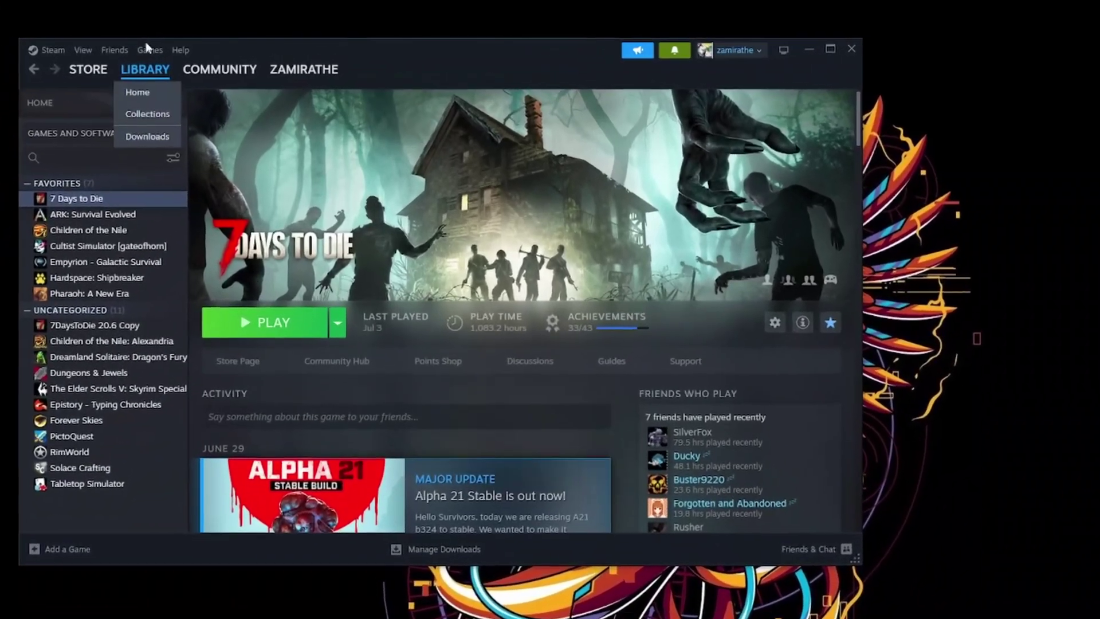
Start adding a non-Steam game and browse the disk for its program.
click(147, 50)
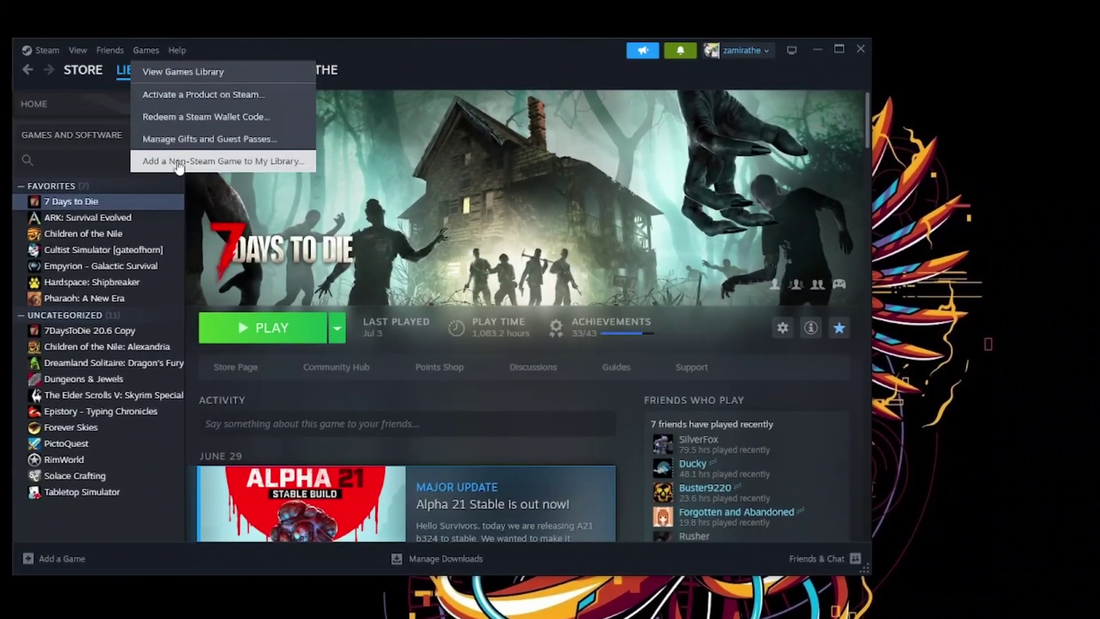
click(177, 163)
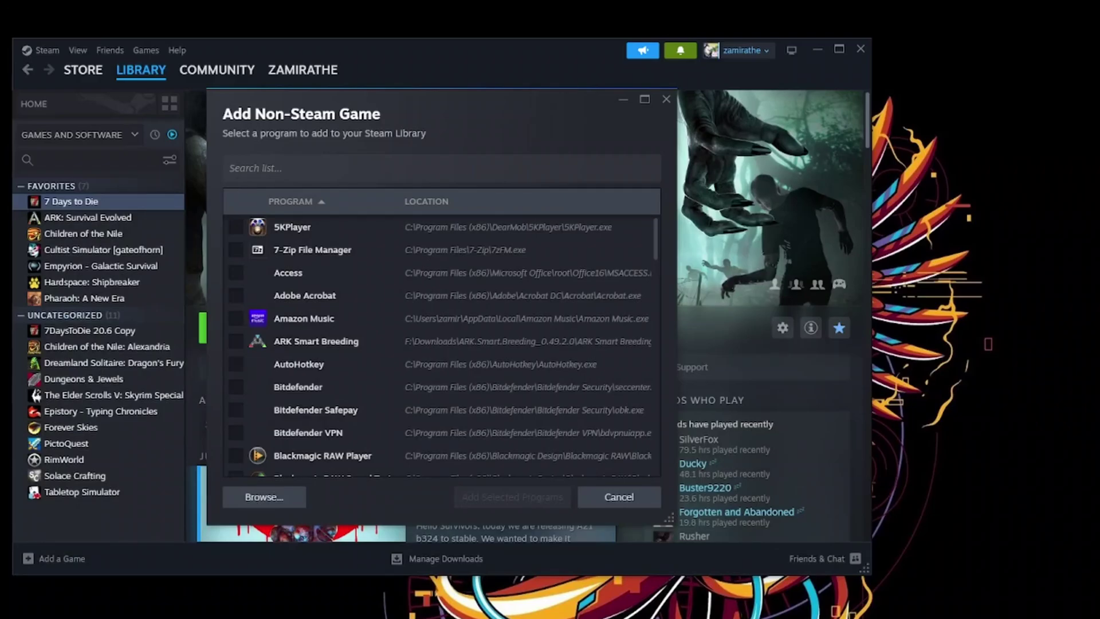
click(275, 498)
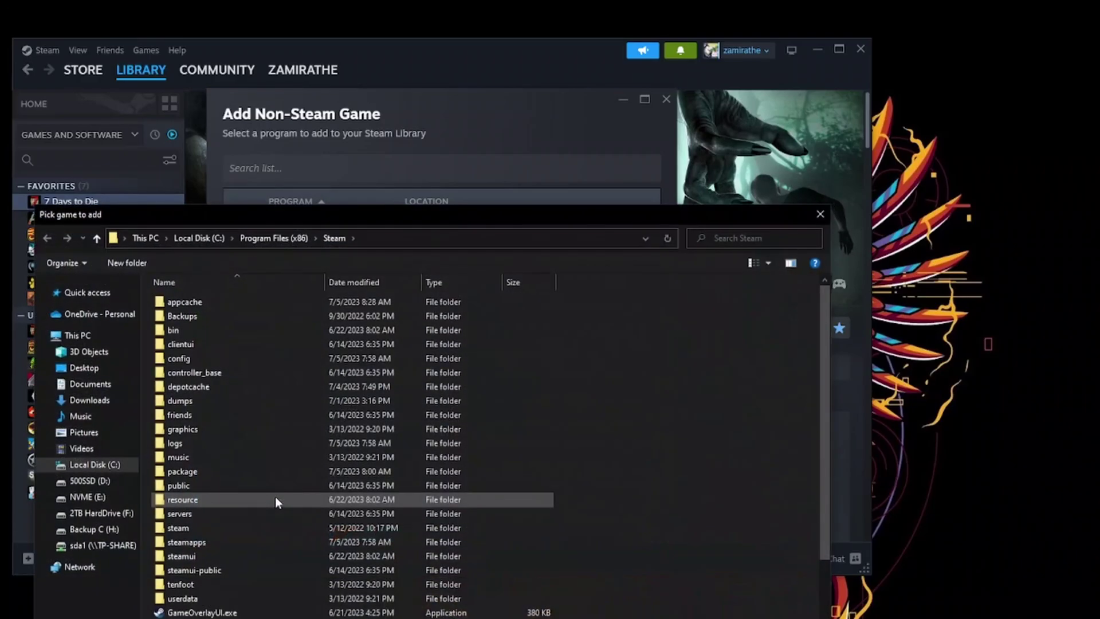
Choose 7dLauncher.exe from D:\7 Days To Die 21 Copy as the program to add.
click(90, 483)
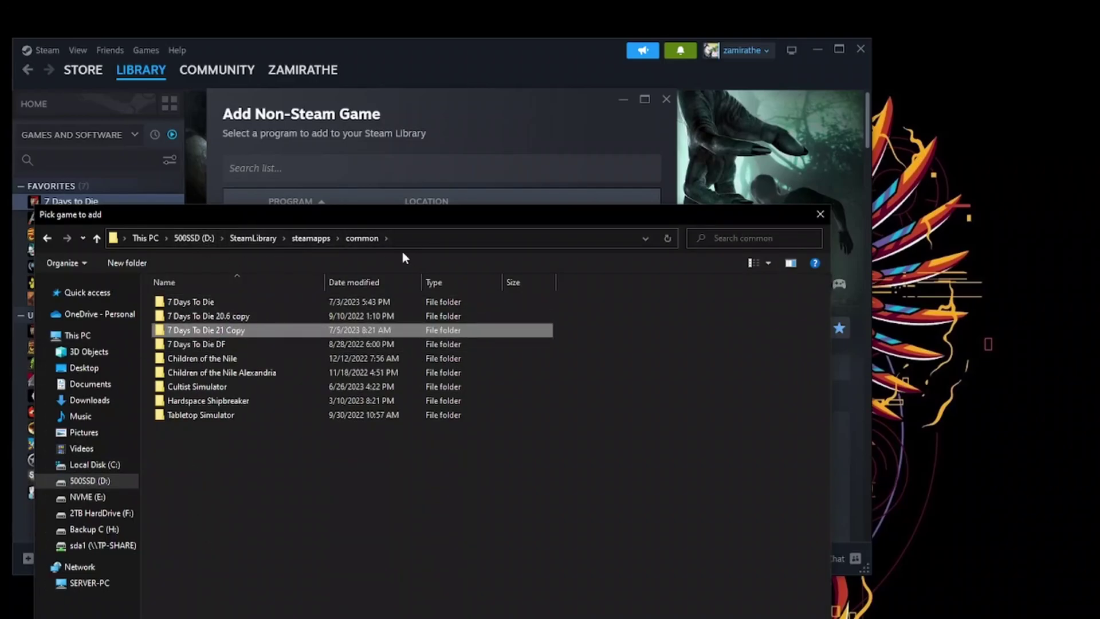
double_click(206, 330)
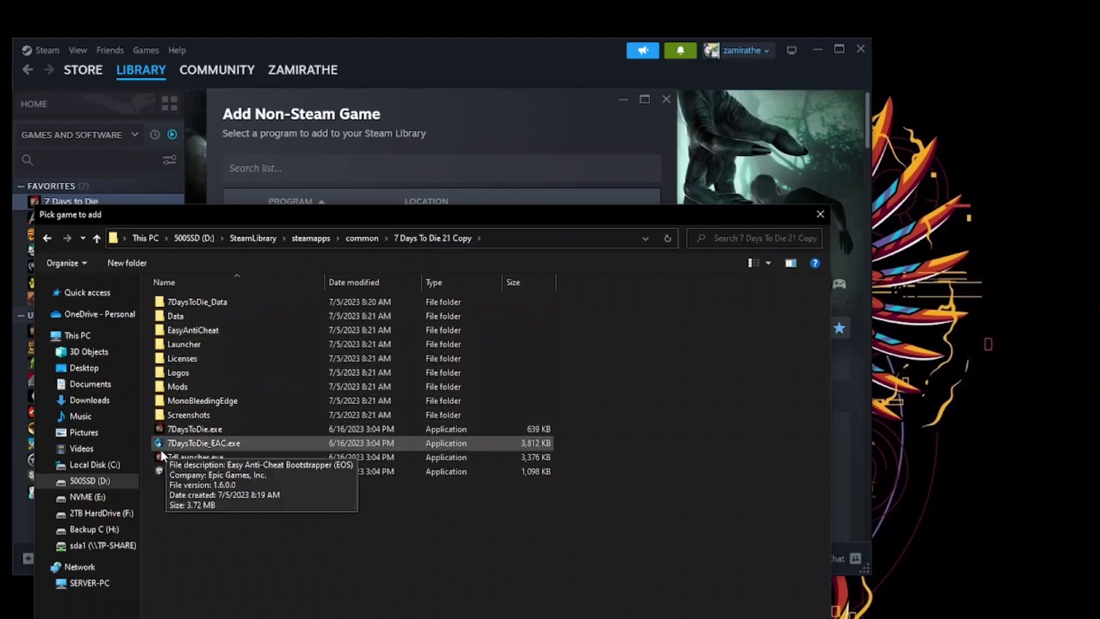
click(197, 465)
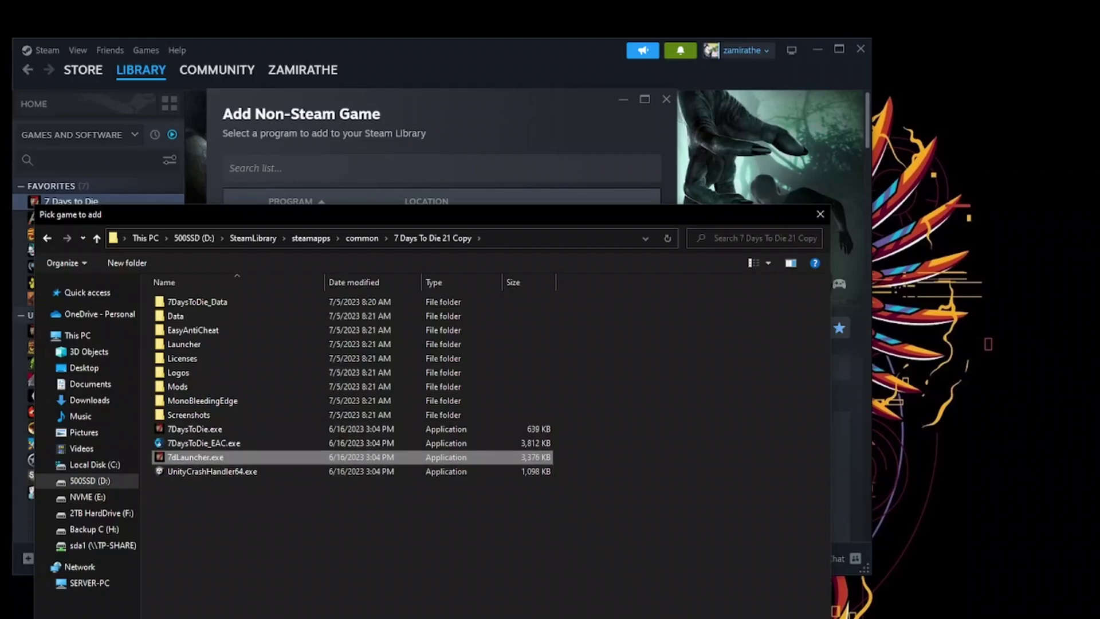
key(Return)
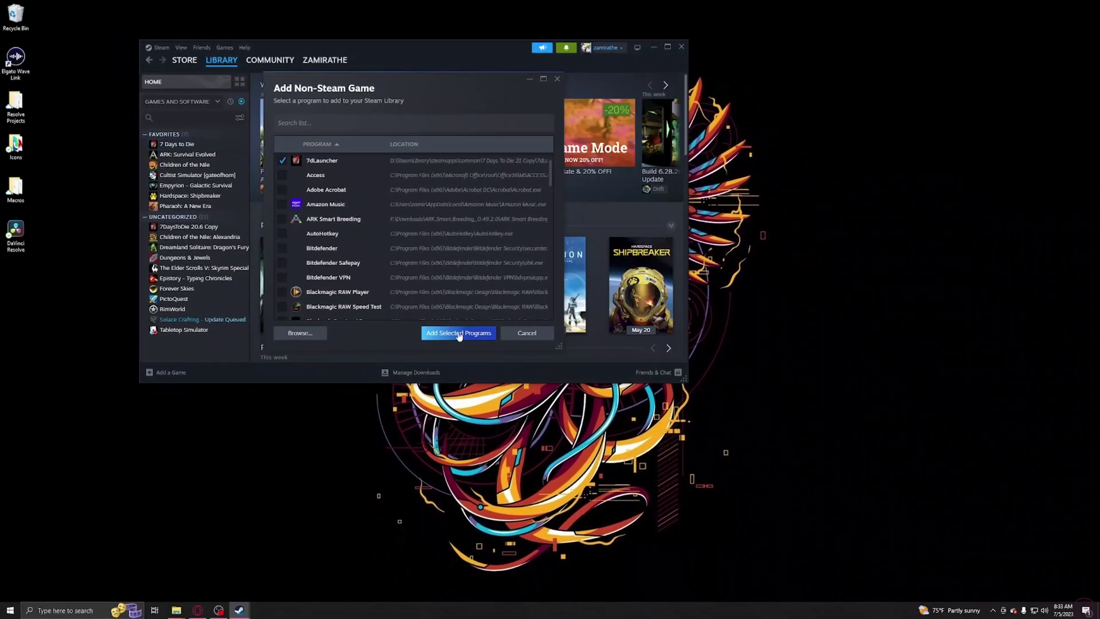
Add 7dLauncher to the library and rename its shortcut to 7 Days to Die 21 Modded.
click(458, 331)
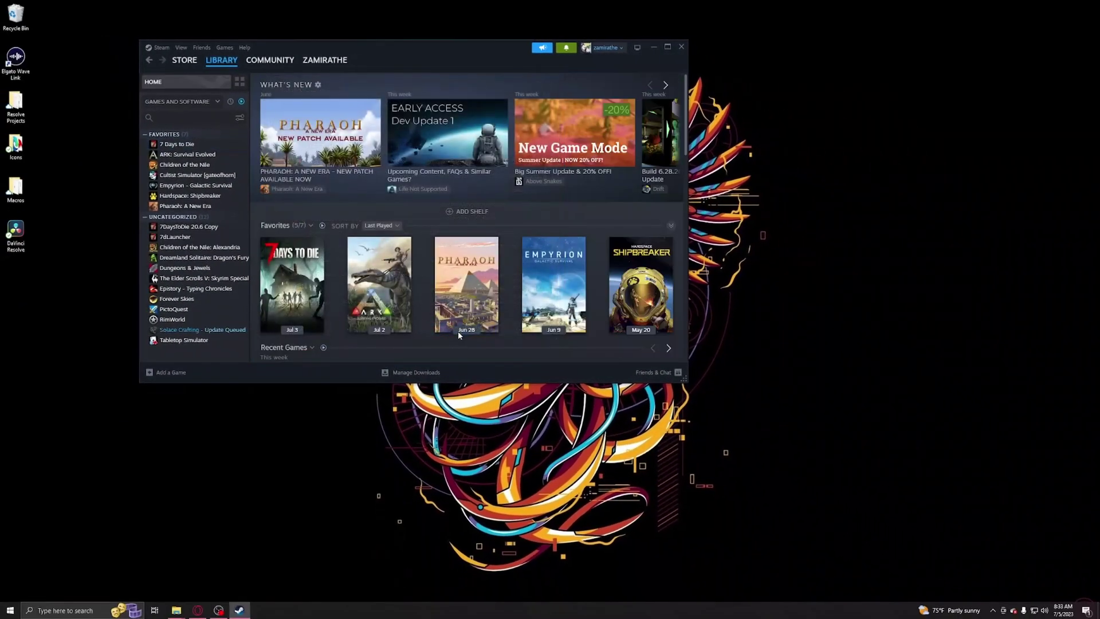
click(175, 237)
right_click(182, 239)
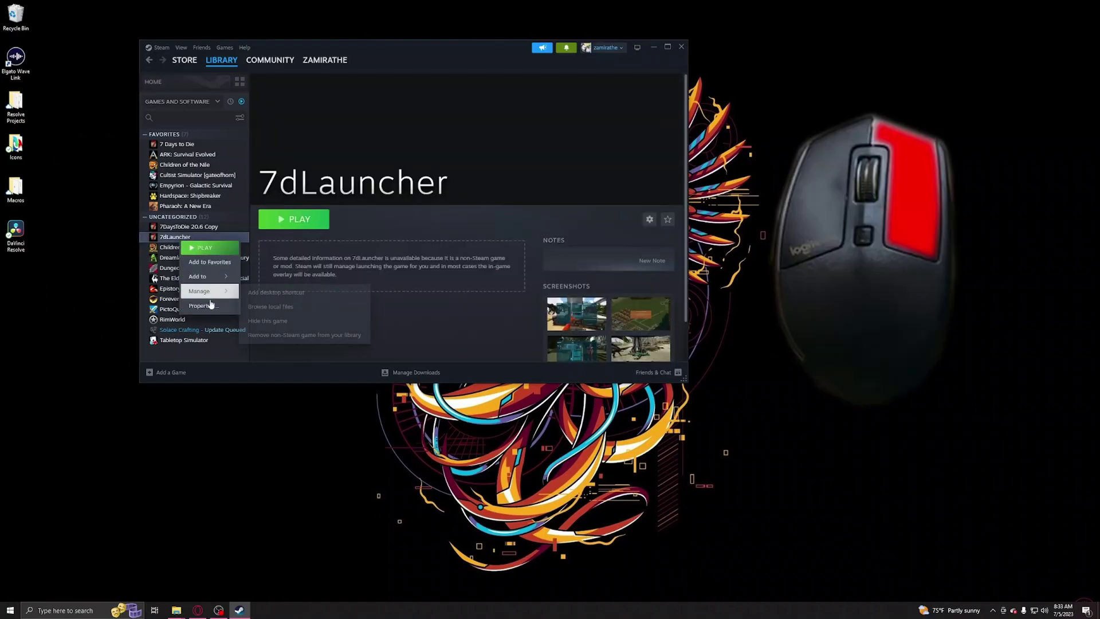
click(201, 305)
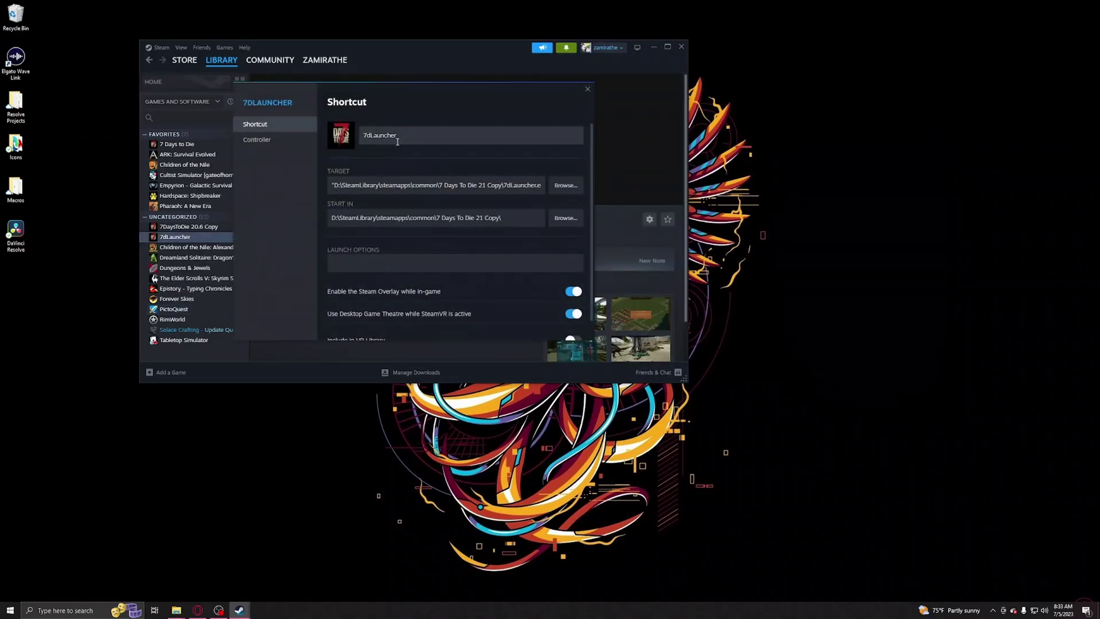
key(ctrl+a)
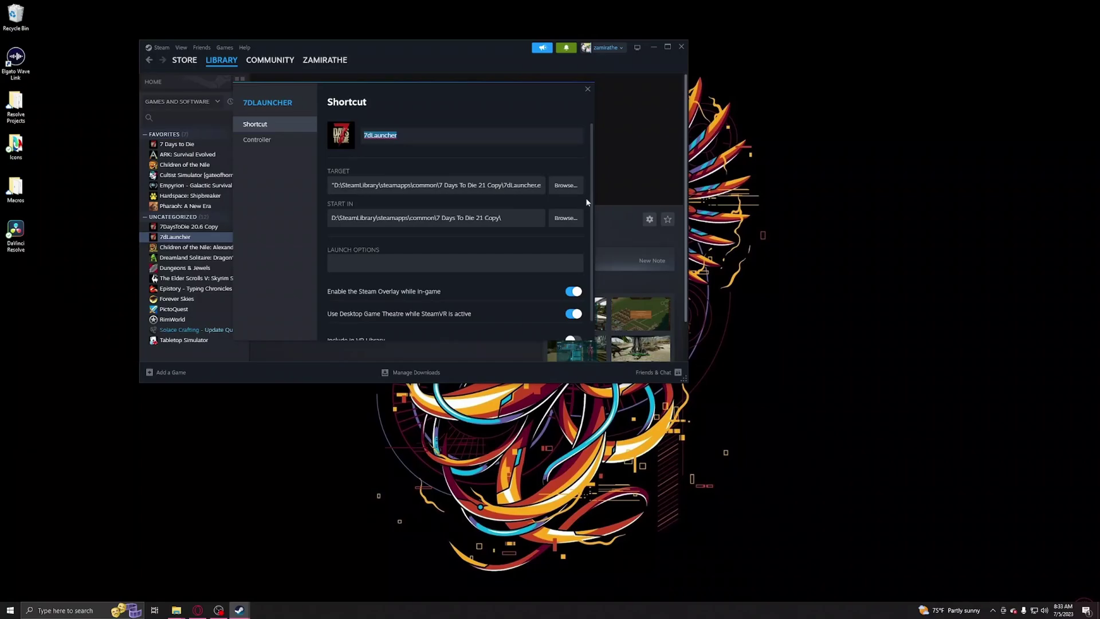
text(7 Days)
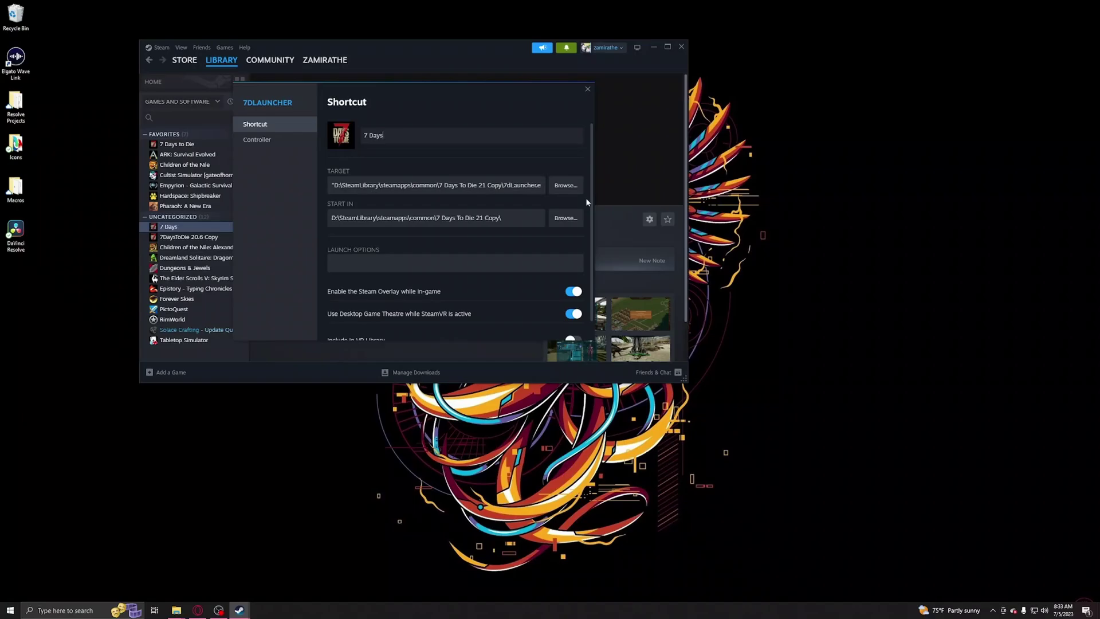
text( to Die )
text(21 Modded)
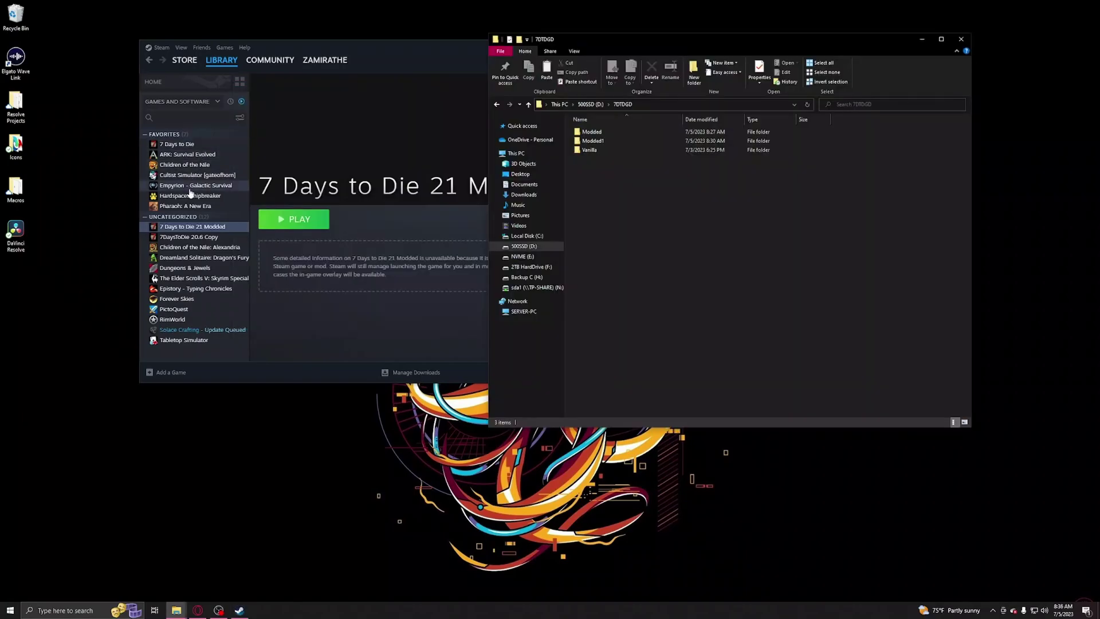
Start adding another non-Steam game and browse for its program file.
click(206, 129)
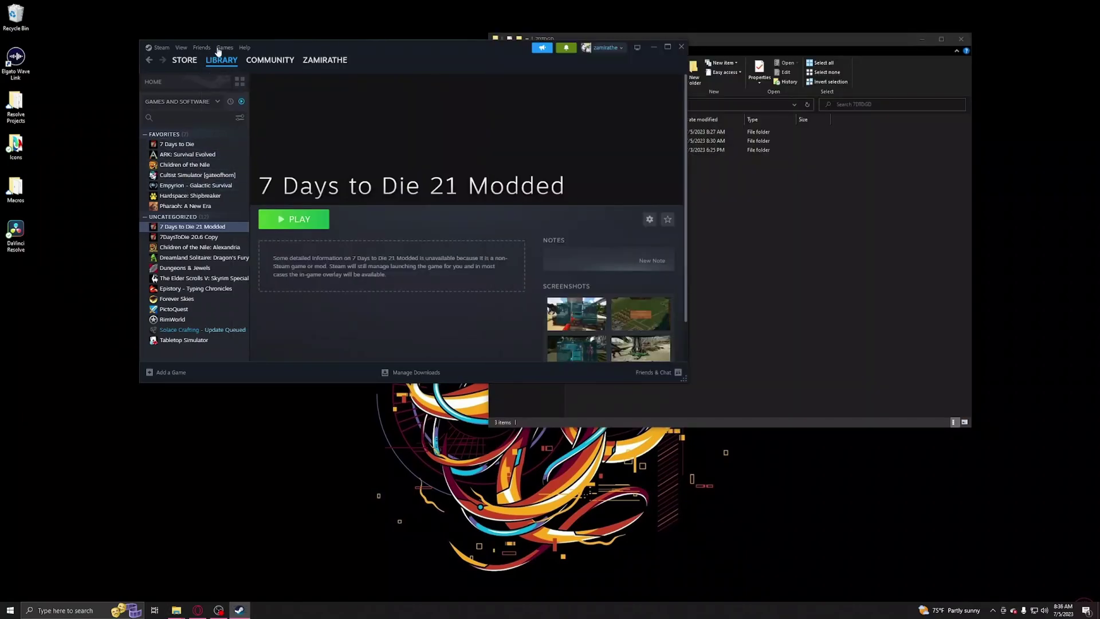
click(224, 48)
click(249, 118)
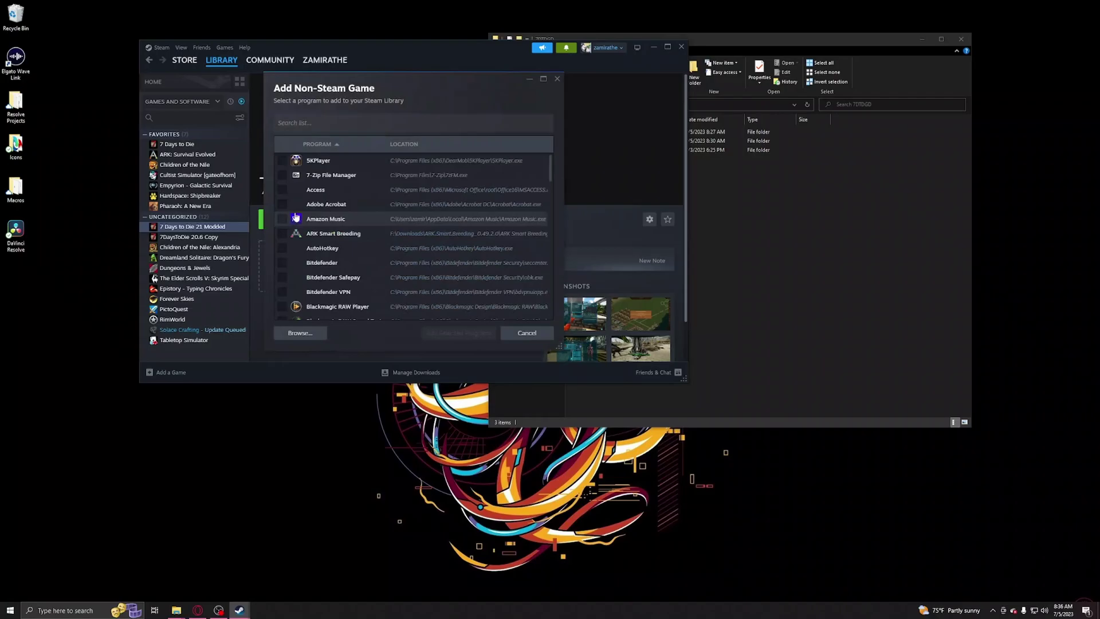
click(300, 333)
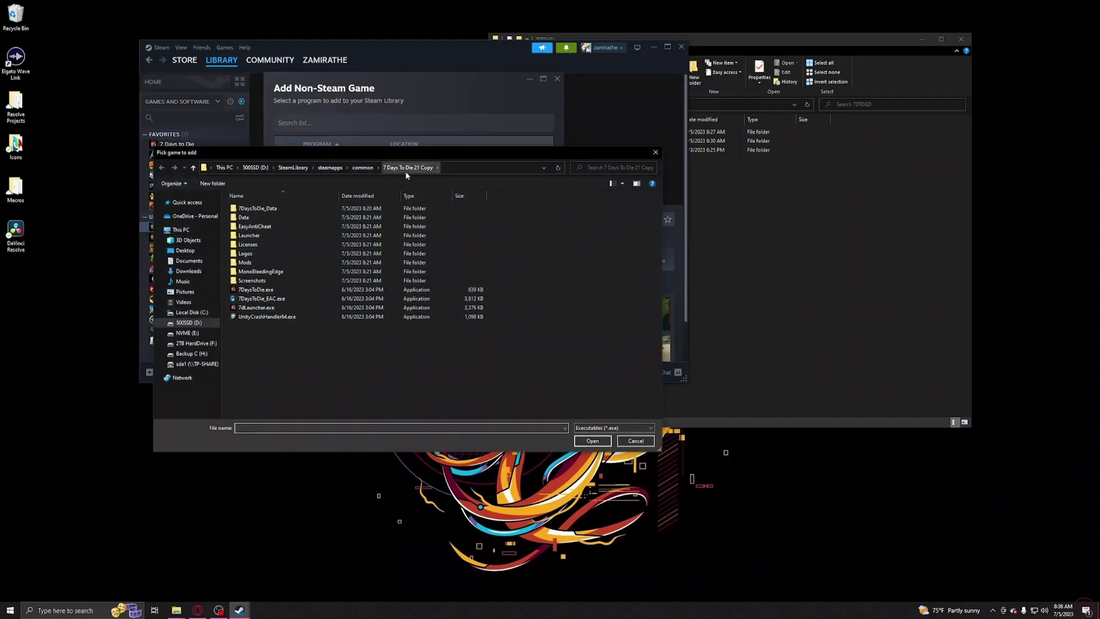
Add a second 7dLauncher.exe shortcut from 7 Days To Die 21 Copy and select it.
click(256, 306)
click(593, 441)
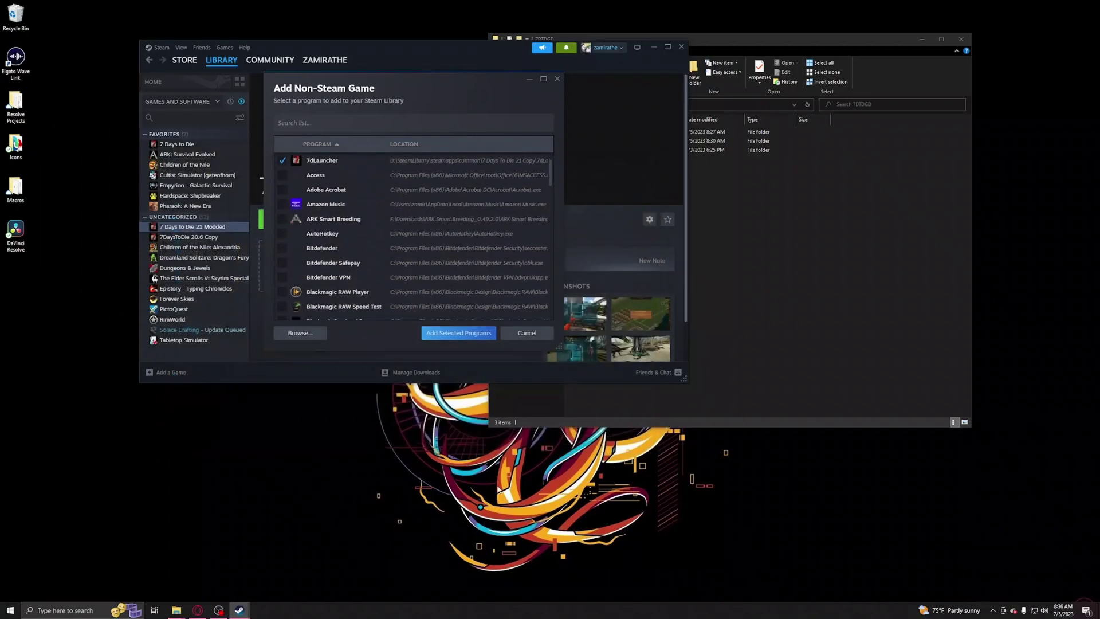
click(446, 333)
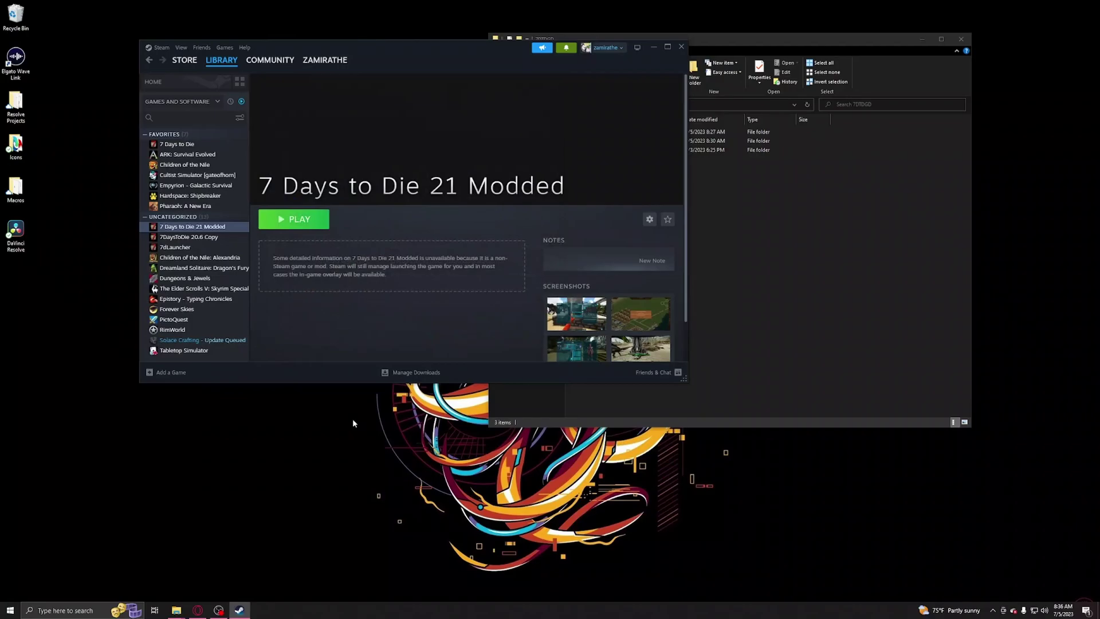
click(174, 247)
Name the shortcut 7 Days to Die 21 Modded1 with launch option -UserDataFolder=D:\7DTDGD\Modded1.
right_click(176, 247)
click(202, 315)
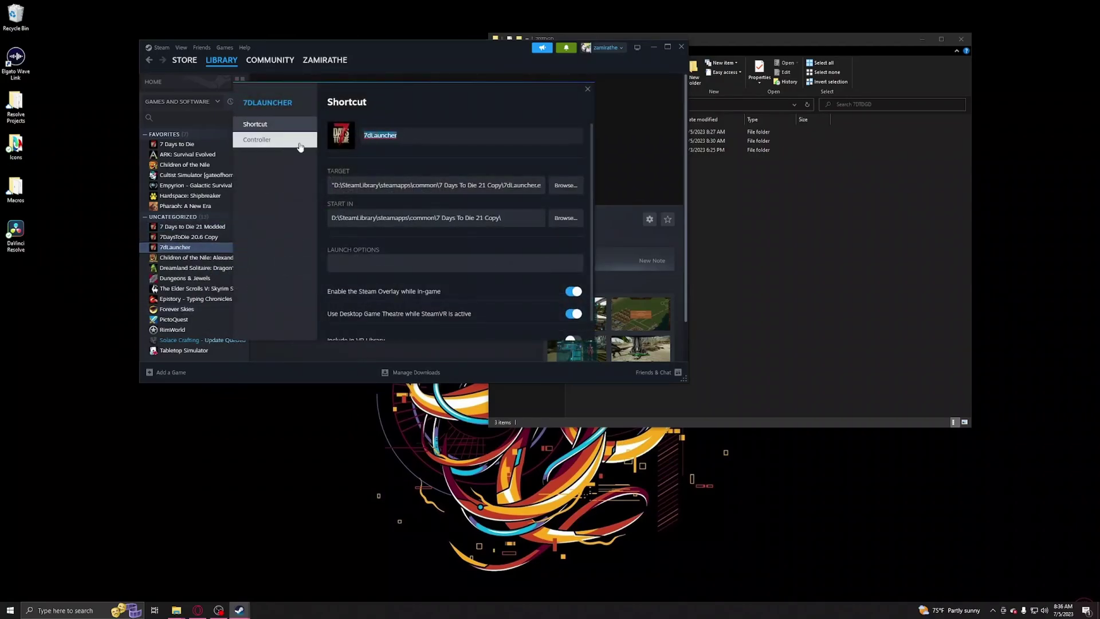
text(7 Days to Die 21 Modded1)
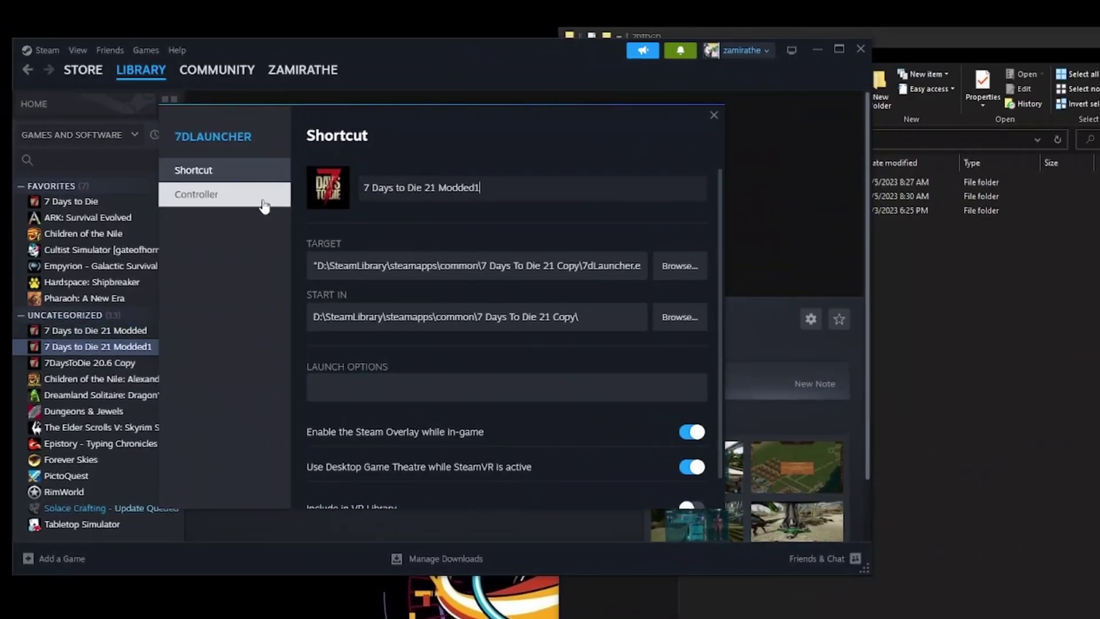
click(922, 264)
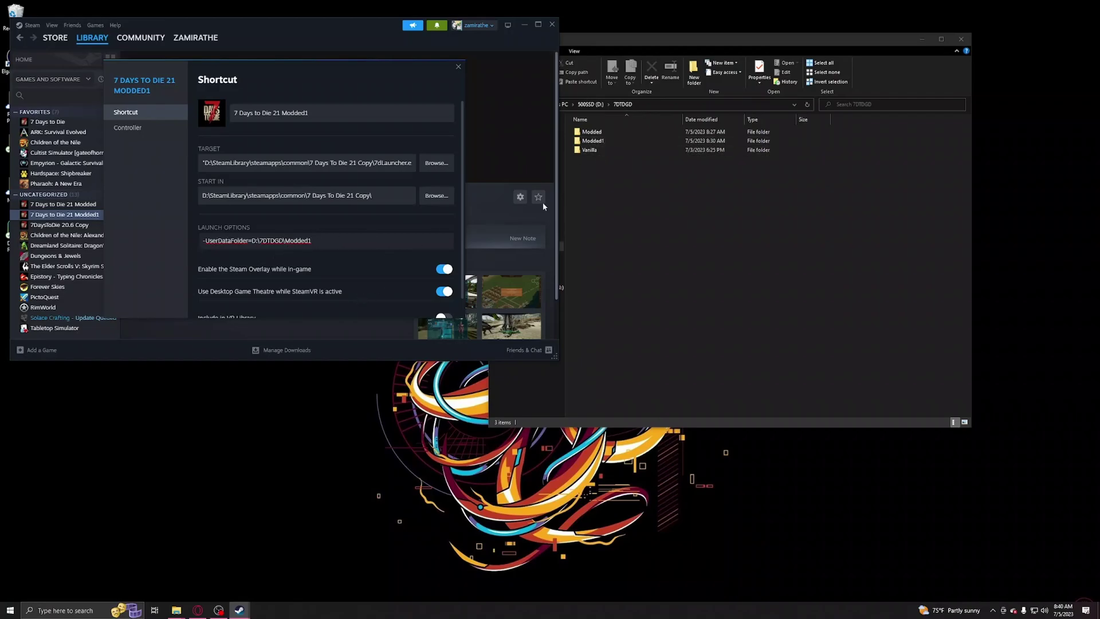
click(458, 66)
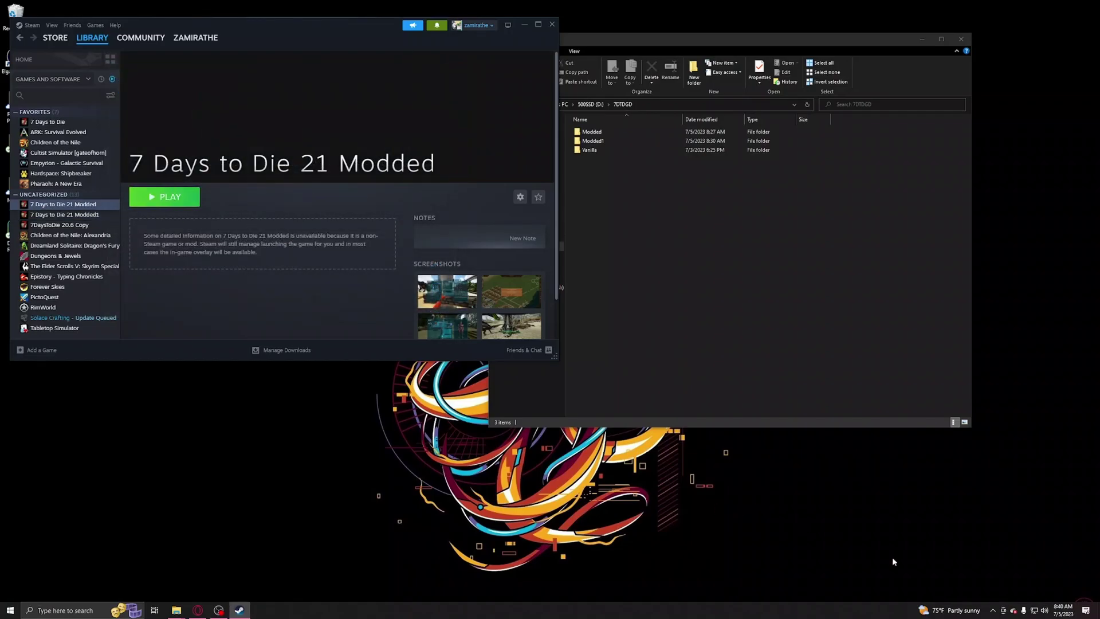
Launch the 7 Days to Die 21 Modded shortcut and run the game from its launcher.
click(173, 205)
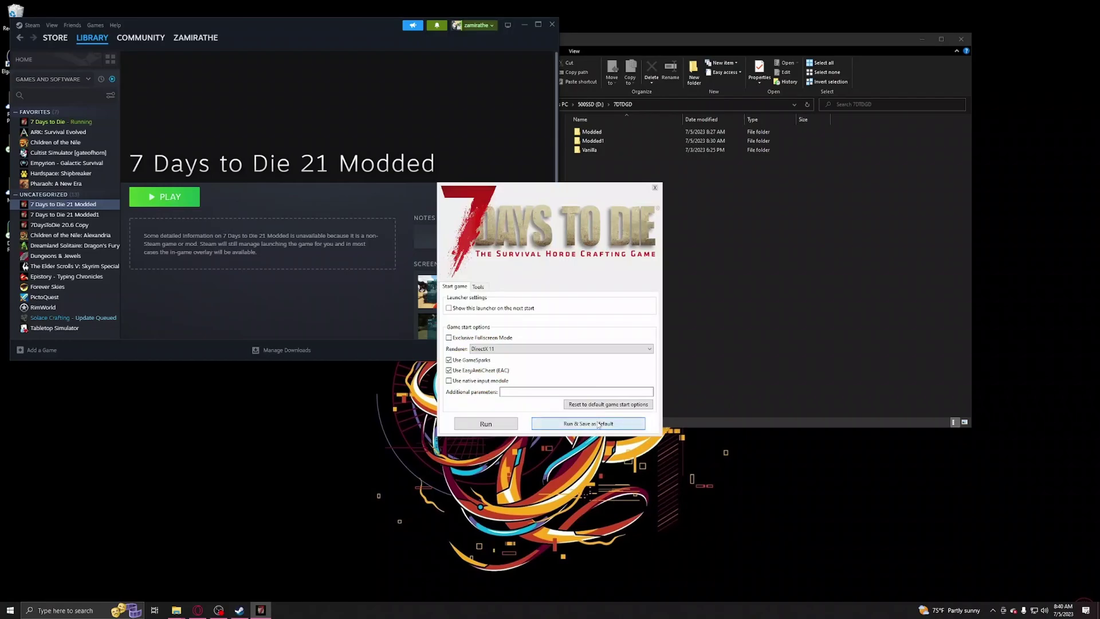
click(597, 426)
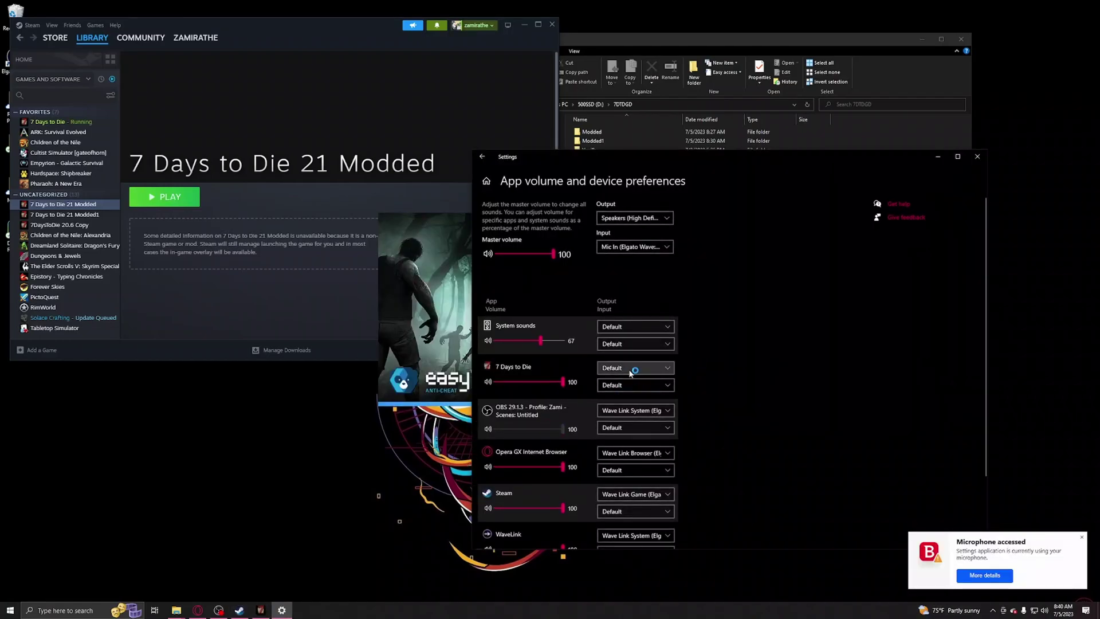
Route 7 Days to Die sound output to the Wave Link Game device in App volume.
click(647, 370)
click(664, 339)
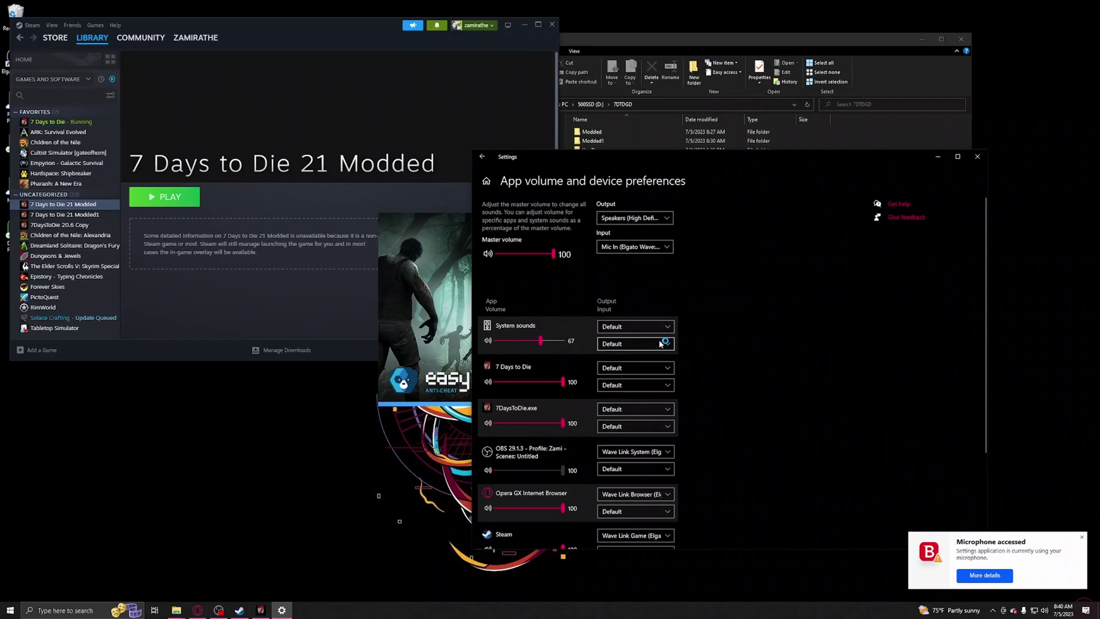
click(633, 367)
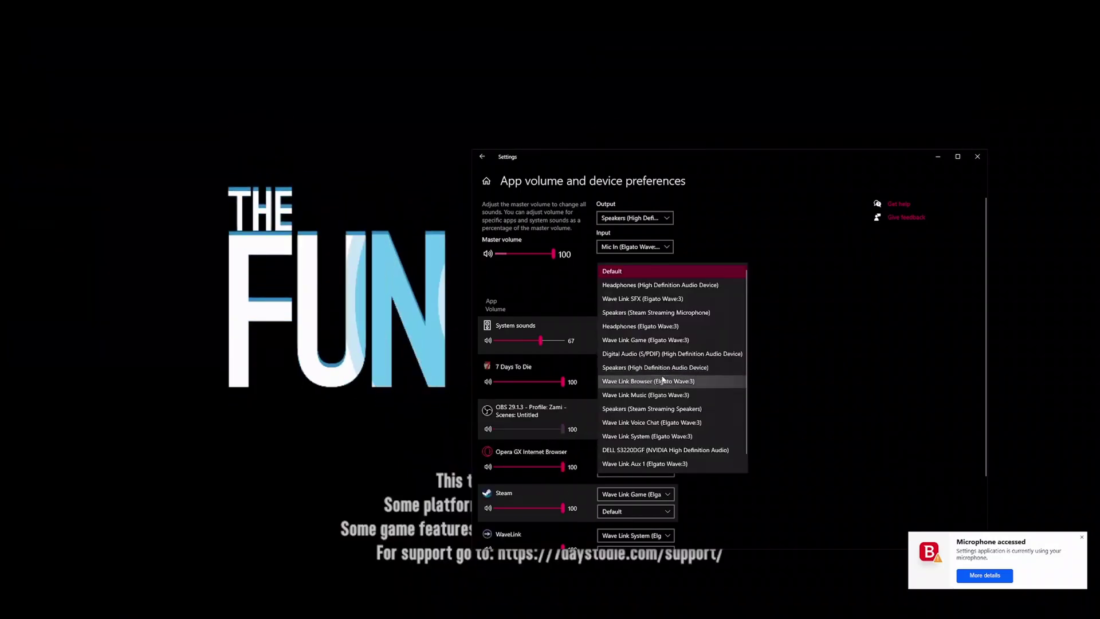
click(675, 347)
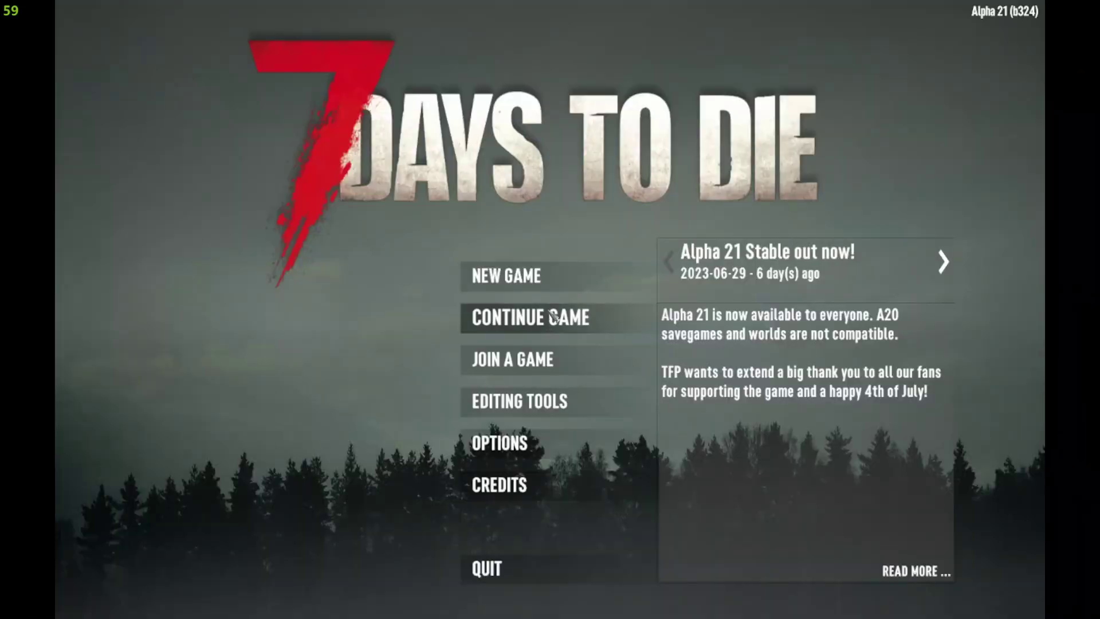
Check the empty Continue Game save list and return to the main menu.
click(553, 317)
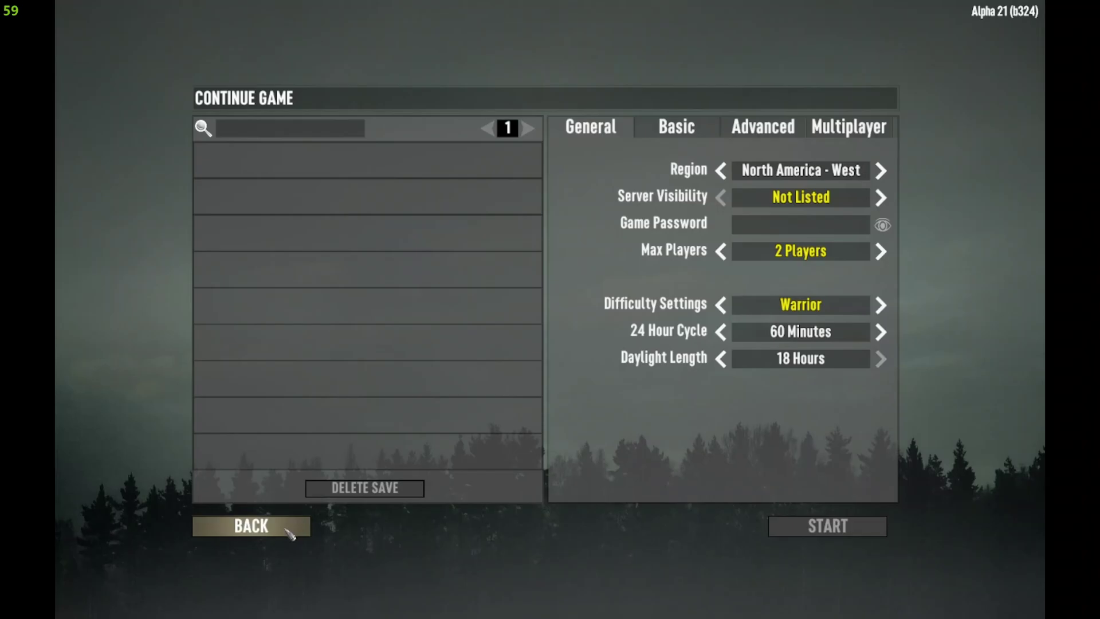
click(287, 530)
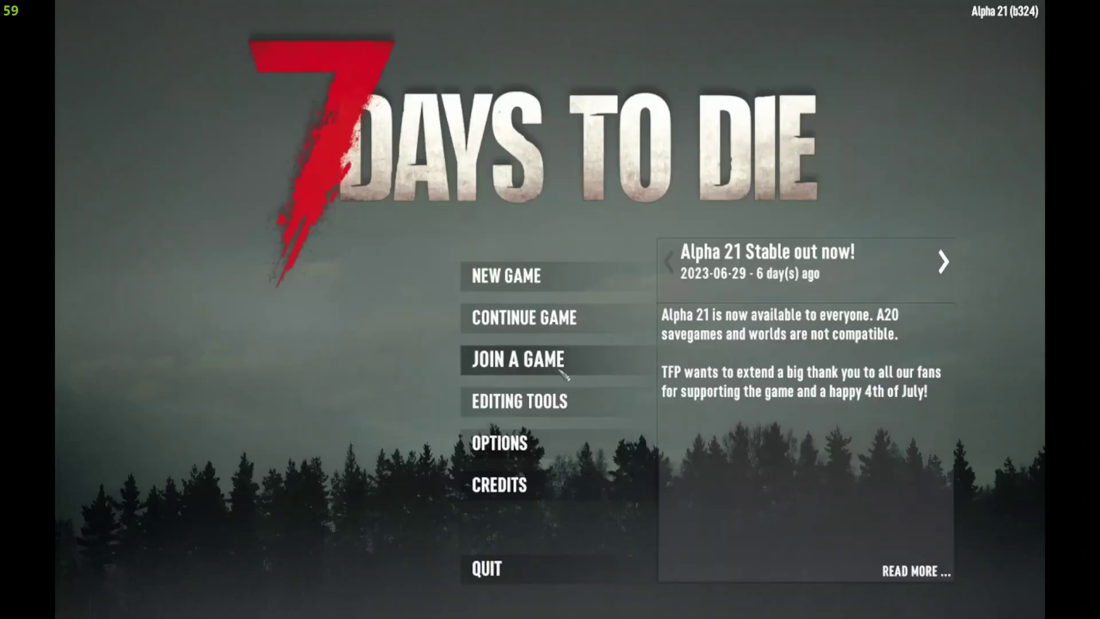
Cycle the New Game world options through to PREGEN10k, then back out to the main menu.
click(533, 289)
click(519, 176)
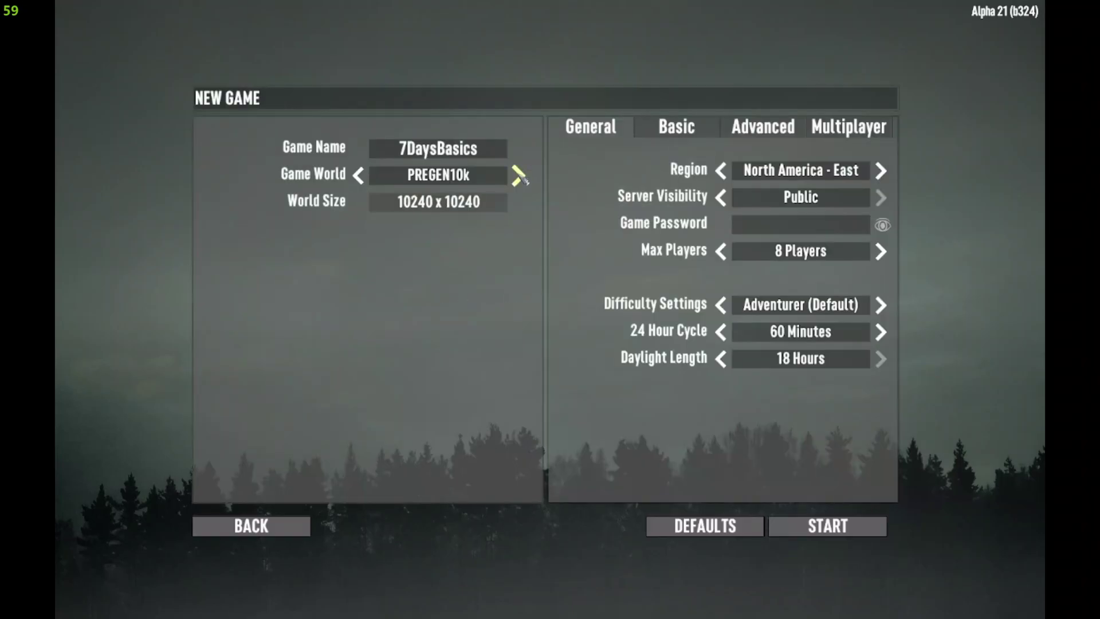
click(519, 176)
click(519, 177)
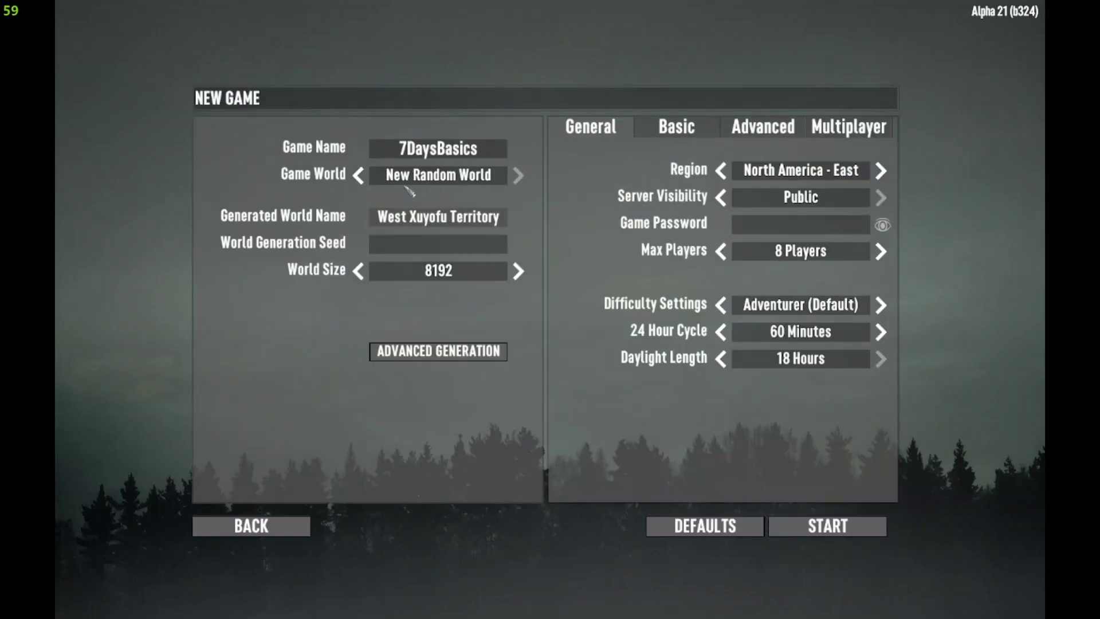
click(363, 177)
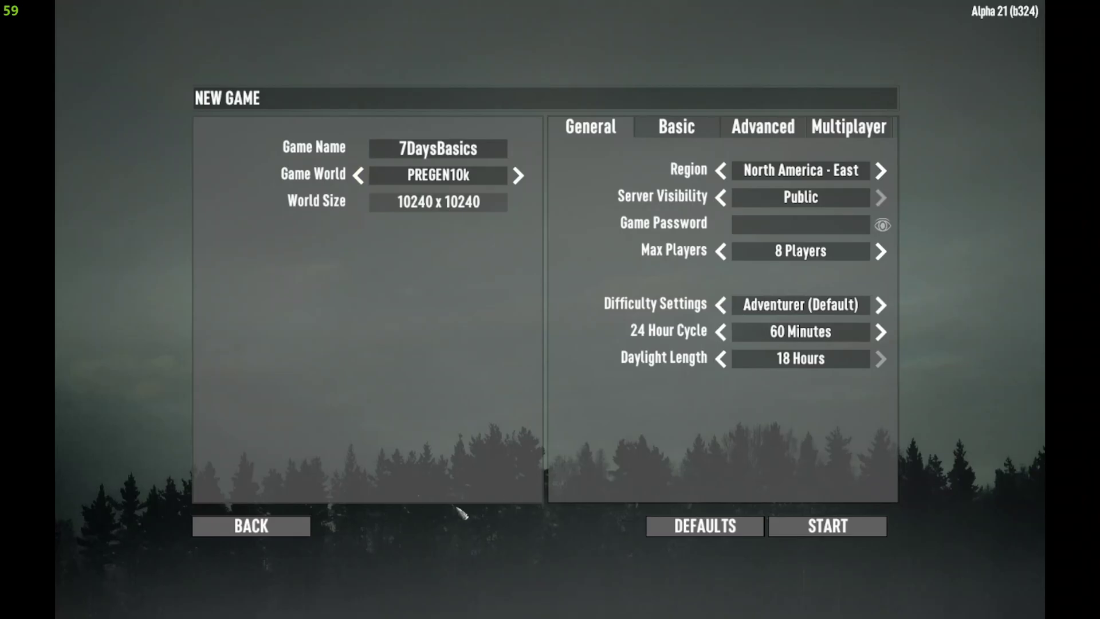
click(295, 533)
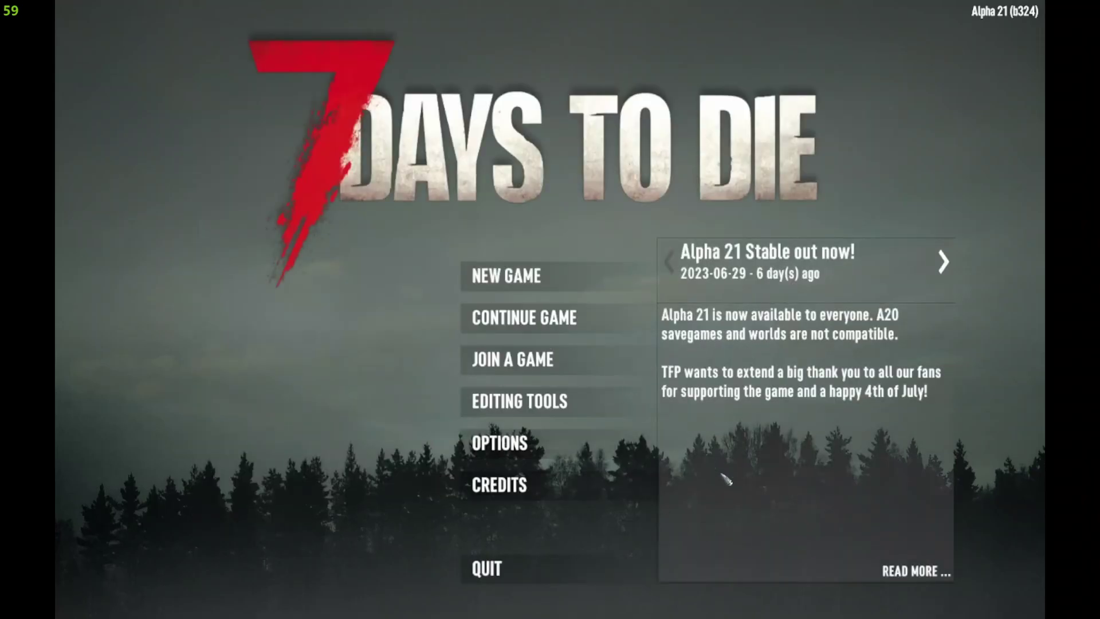
click(530, 578)
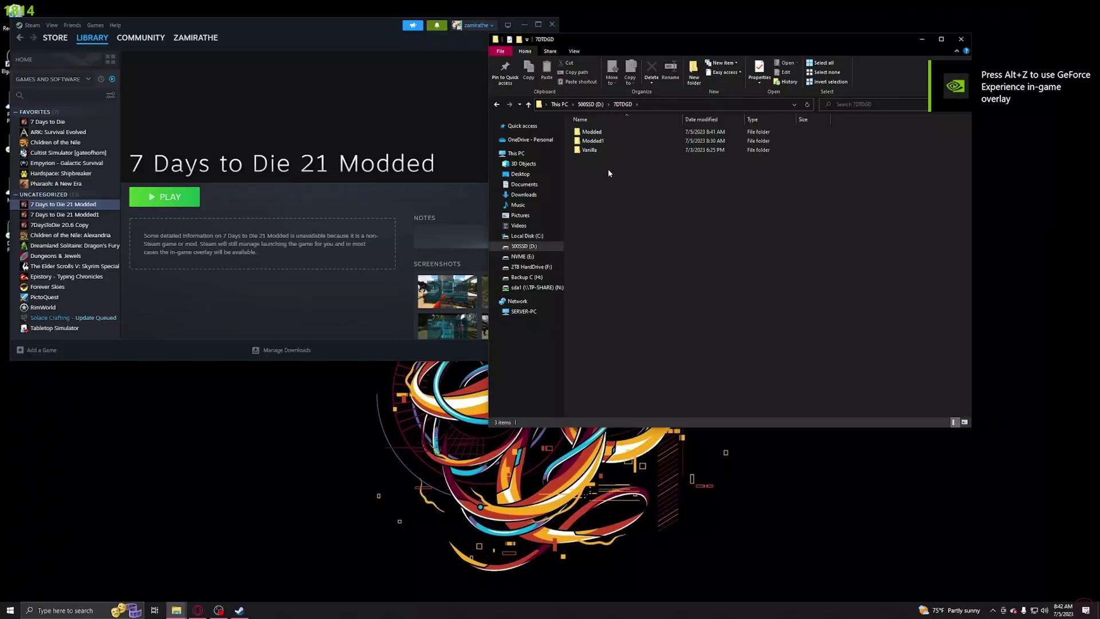